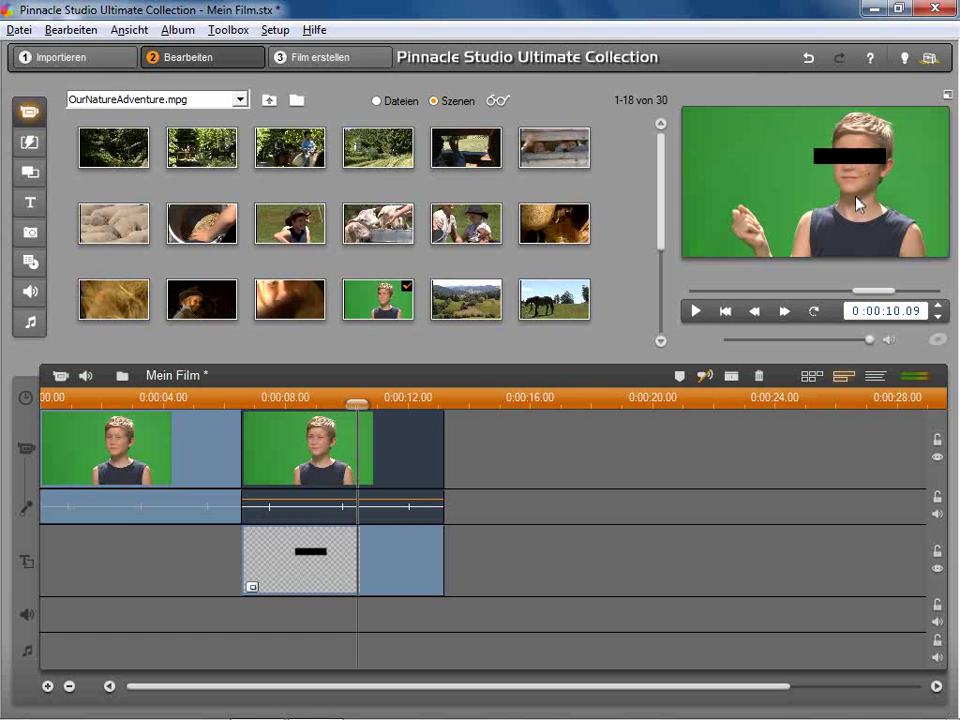
# - Play the film from its beginning to review the black bar over the boy's eyes
pyautogui.moveTo(357, 403); pyautogui.dragTo(47, 405)
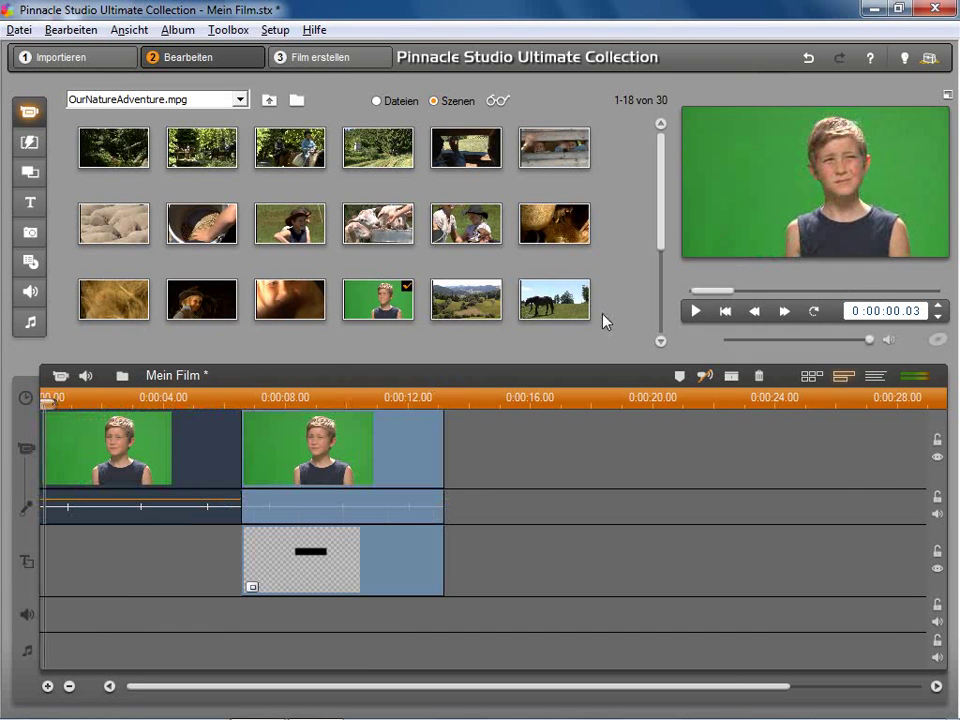
pyautogui.click(695, 312)
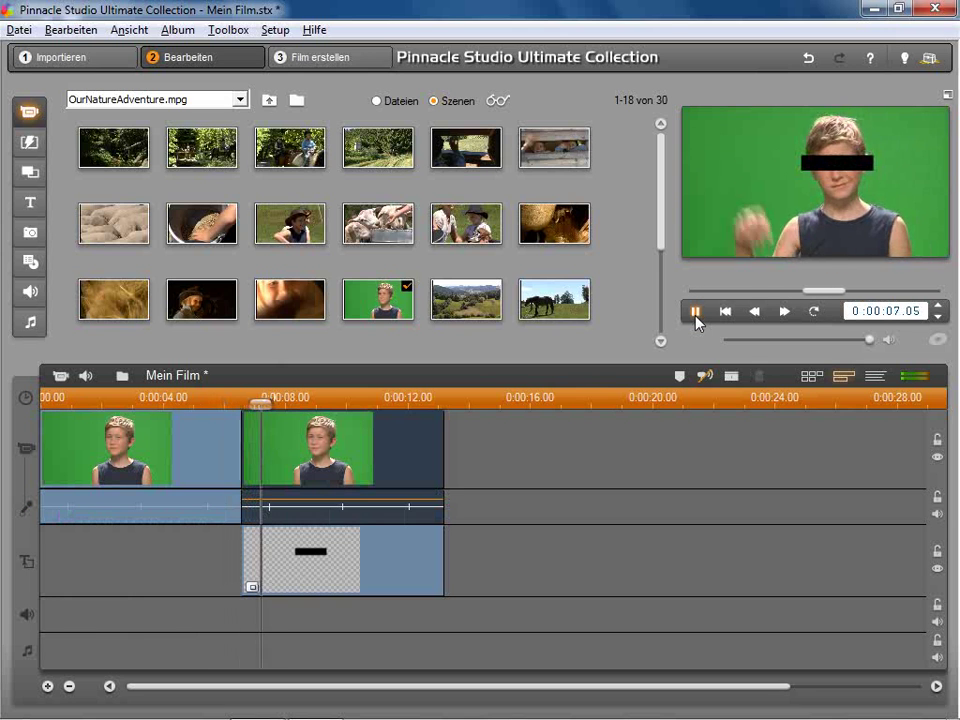
pyautogui.click(696, 312)
pyautogui.click(696, 312)
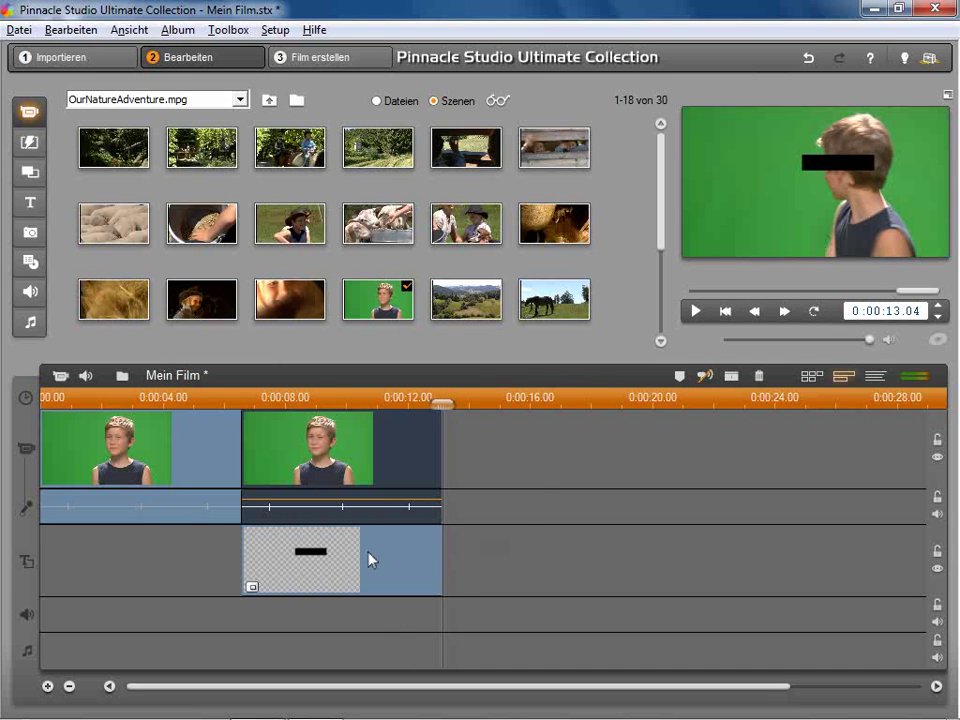
# - Delete the second green-screen clip together with the black bar title beneath it
pyautogui.moveTo(508, 578); pyautogui.dragTo(349, 476)
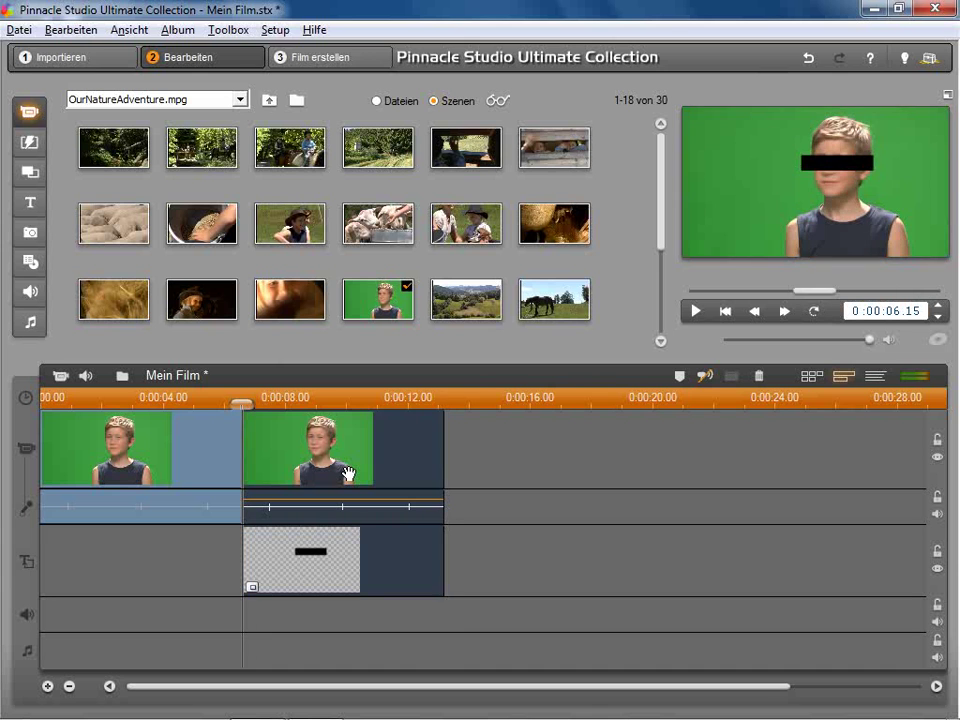
pyautogui.press('Delete')
pyautogui.moveTo(300, 400); pyautogui.dragTo(207, 404)
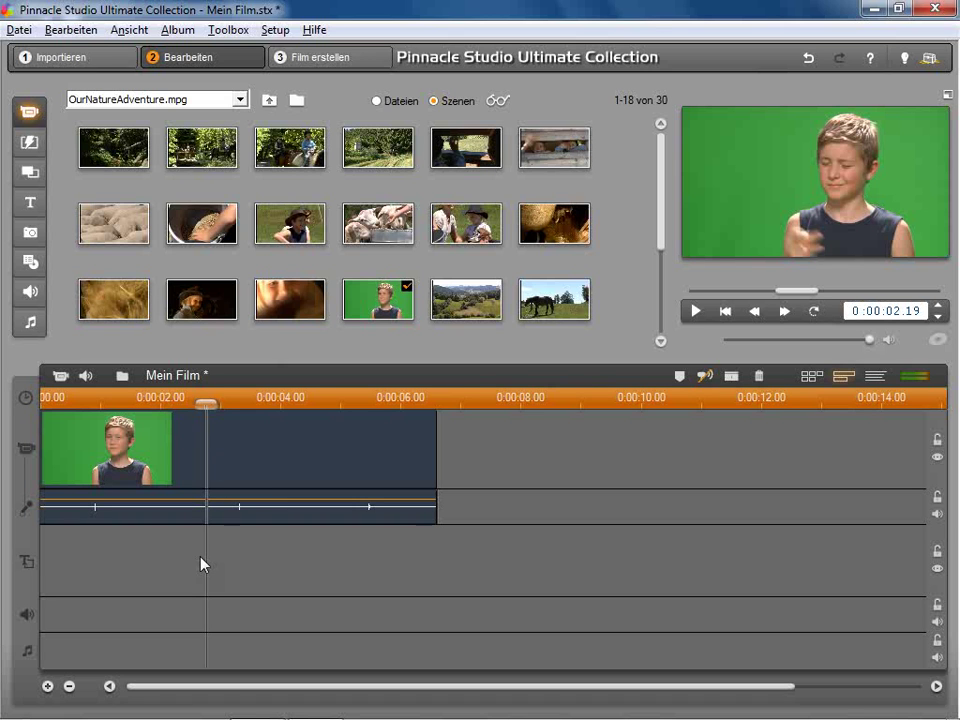
# - Add the first Standardtitel to the start of the title track and extend it to the full length of the video clip
pyautogui.click(30, 202)
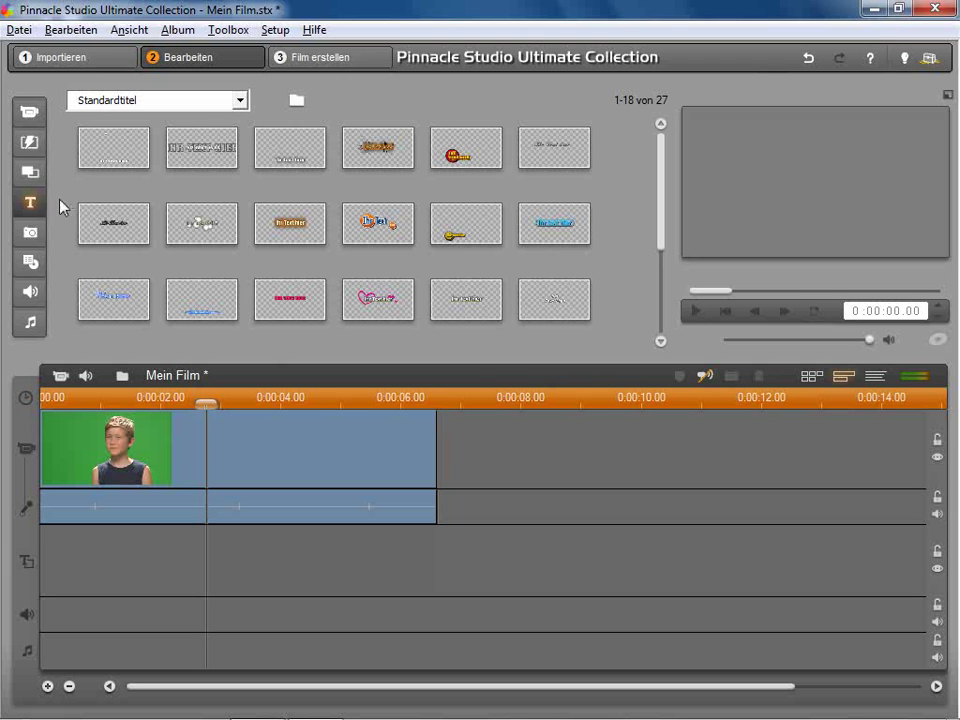
pyautogui.click(130, 101)
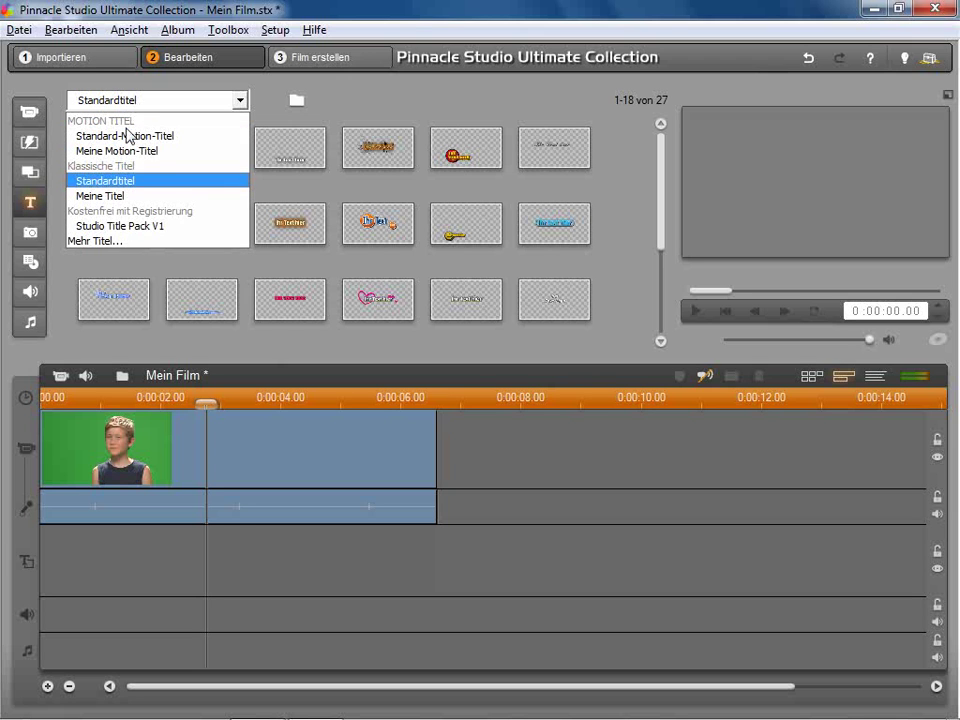
pyautogui.click(100, 180)
pyautogui.moveTo(109, 150); pyautogui.dragTo(43, 565)
pyautogui.moveTo(279, 567); pyautogui.dragTo(431, 559)
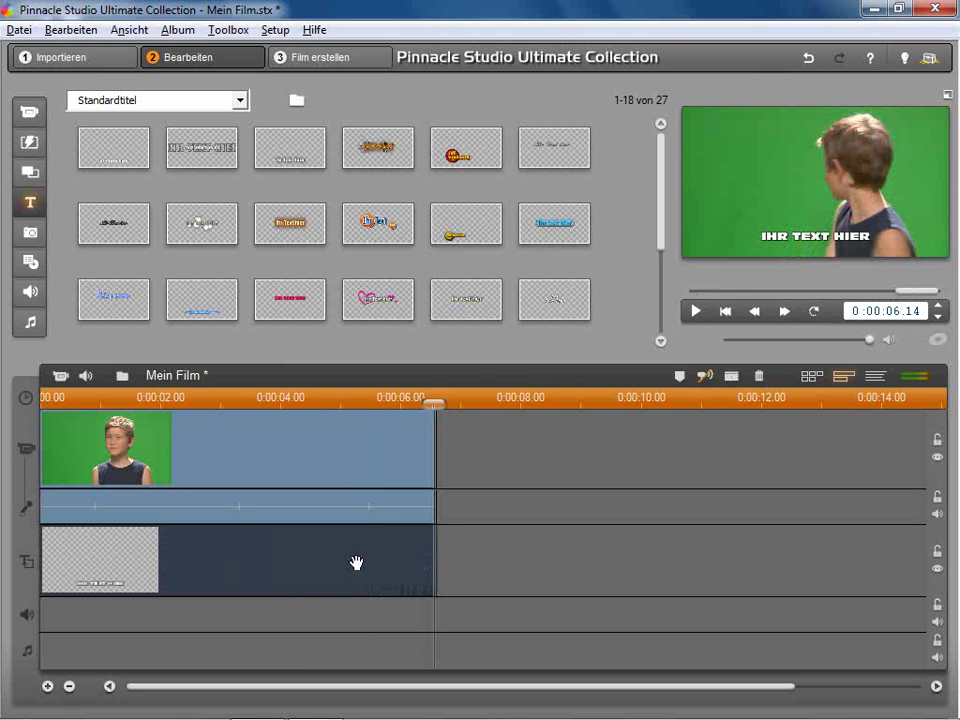
# - Open the title for editing, delete its placeholder text and draw a wide rectangle across the boy's head
pyautogui.doubleClick(193, 570)
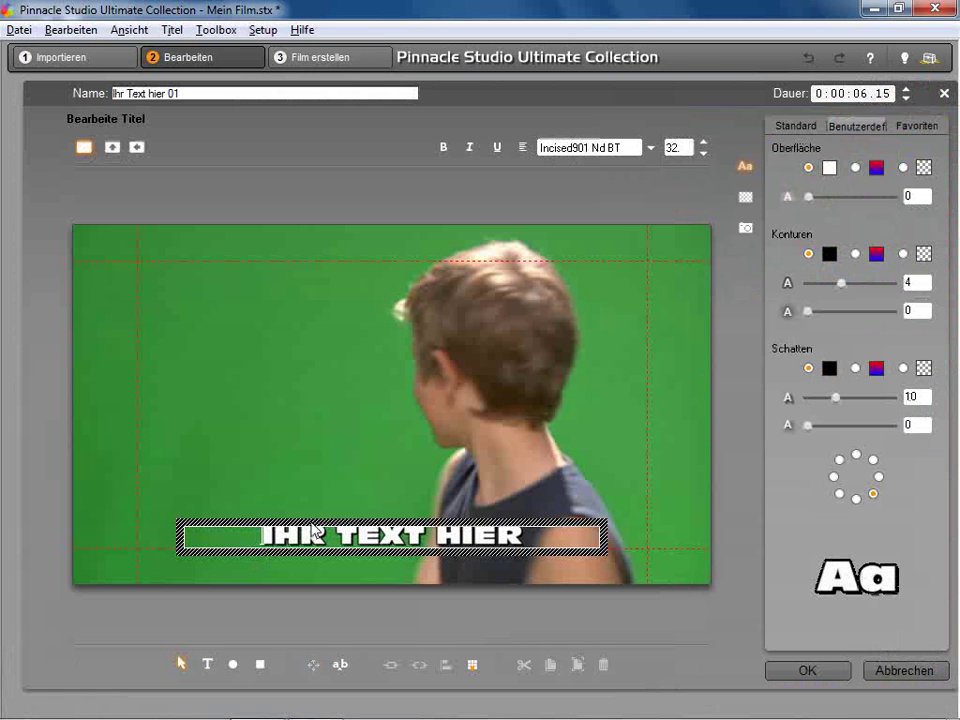
pyautogui.click(311, 521)
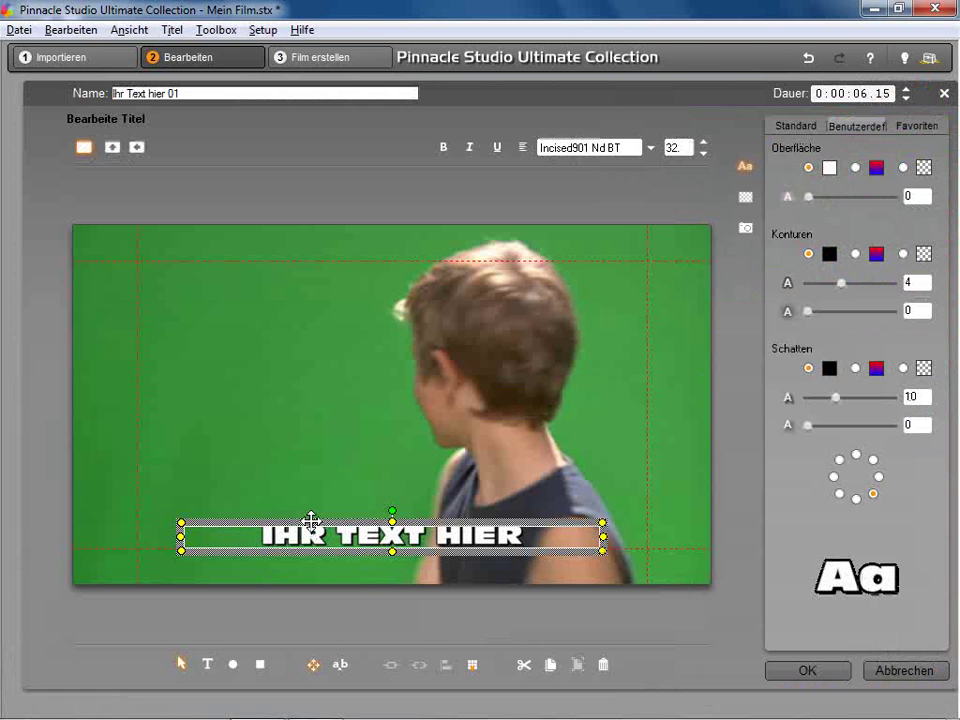
pyautogui.click(603, 664)
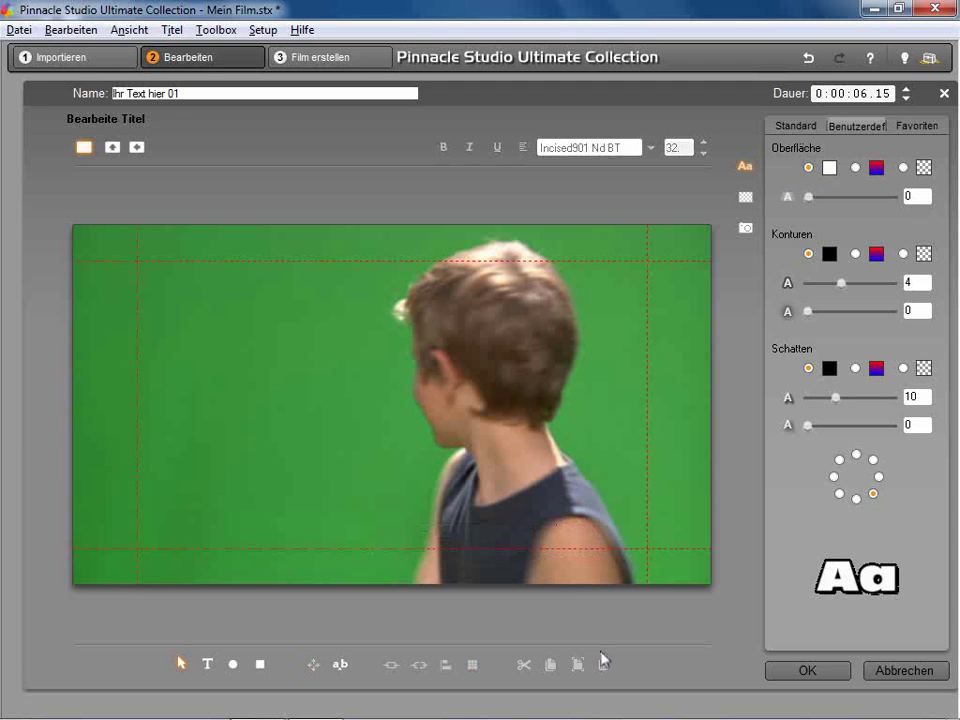
pyautogui.click(262, 672)
pyautogui.moveTo(431, 354); pyautogui.dragTo(587, 388)
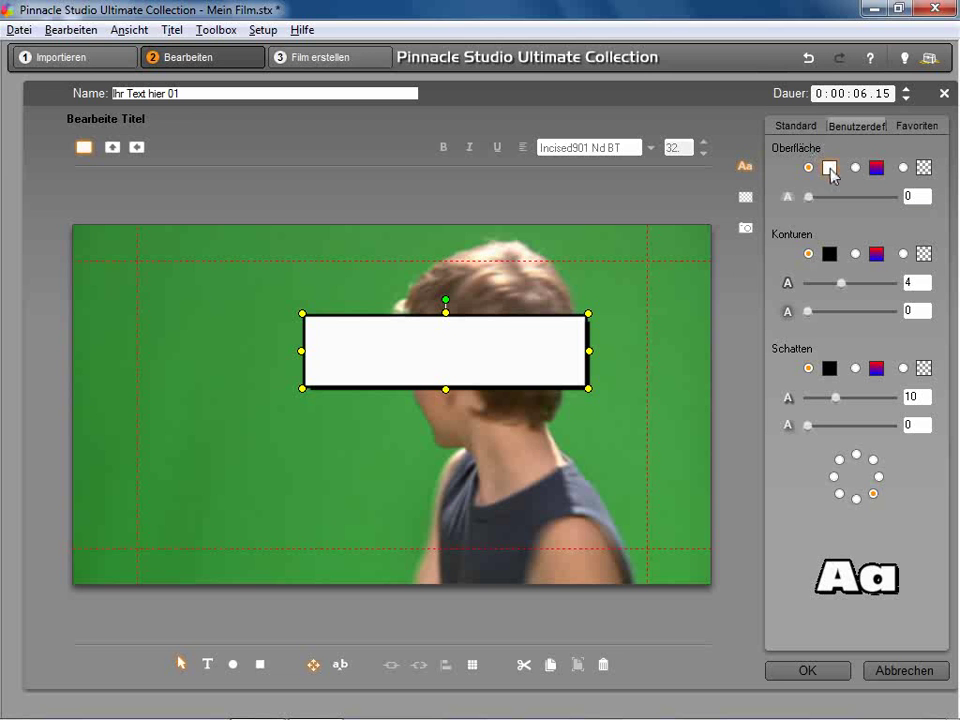
# - Give the rectangle a solid black surface and reduce its outline width and shadow size to 0
pyautogui.click(830, 170)
pyautogui.click(316, 406)
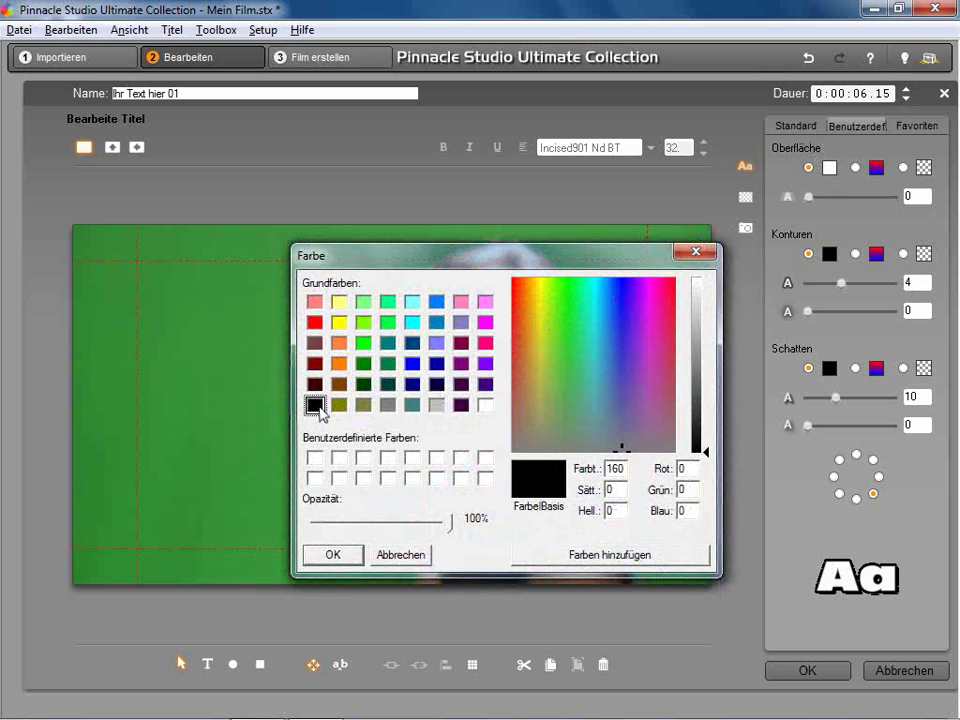
pyautogui.click(335, 553)
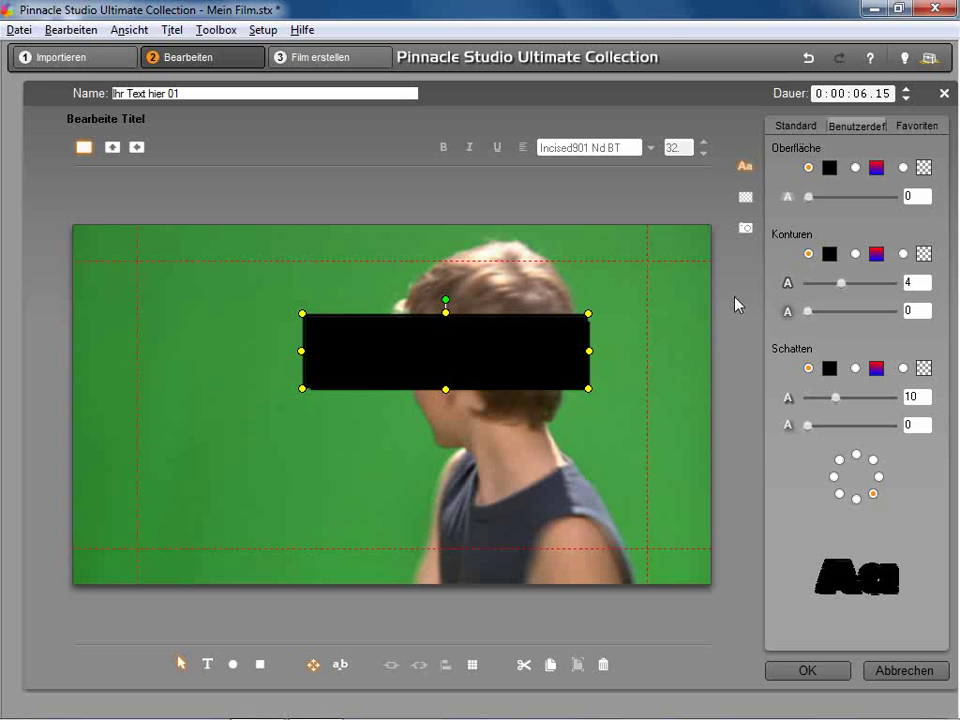
pyautogui.moveTo(841, 284); pyautogui.dragTo(806, 285)
pyautogui.moveTo(834, 398); pyautogui.dragTo(805, 399)
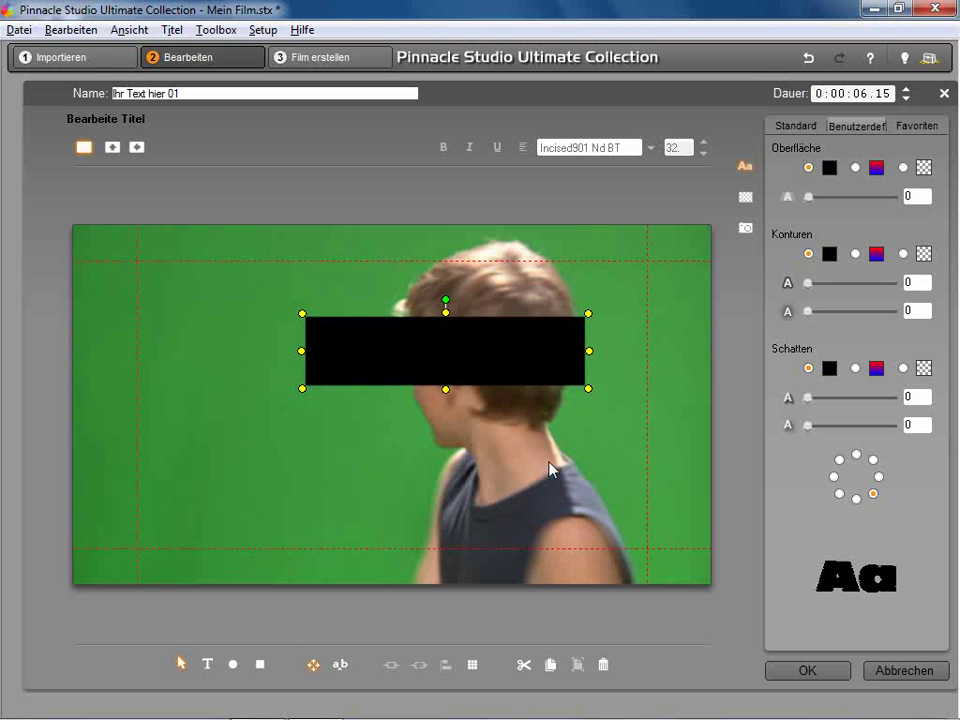
# - Reduce the black rectangle's size, position it across the boy's head and accept the title
pyautogui.moveTo(584, 380); pyautogui.dragTo(495, 357)
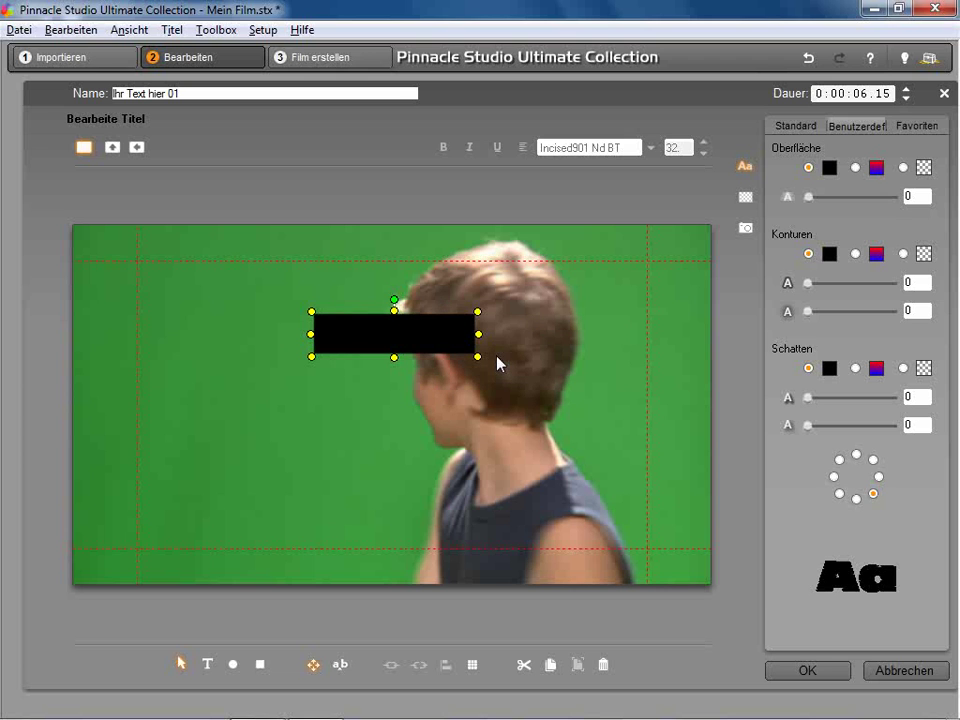
pyautogui.moveTo(414, 339); pyautogui.dragTo(421, 348)
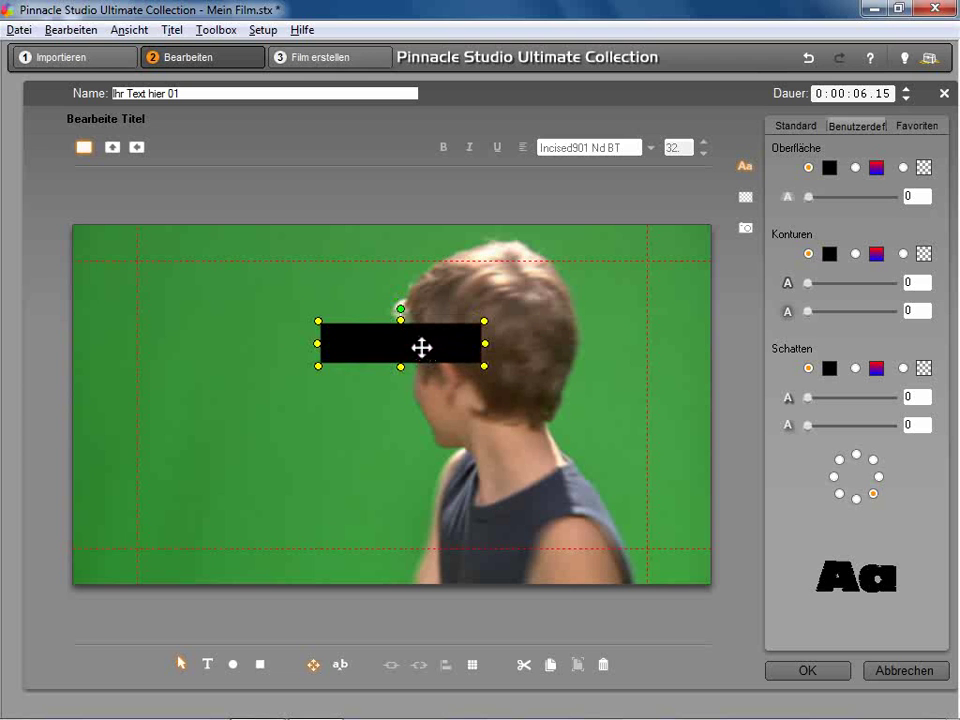
pyautogui.moveTo(484, 366); pyautogui.dragTo(544, 381)
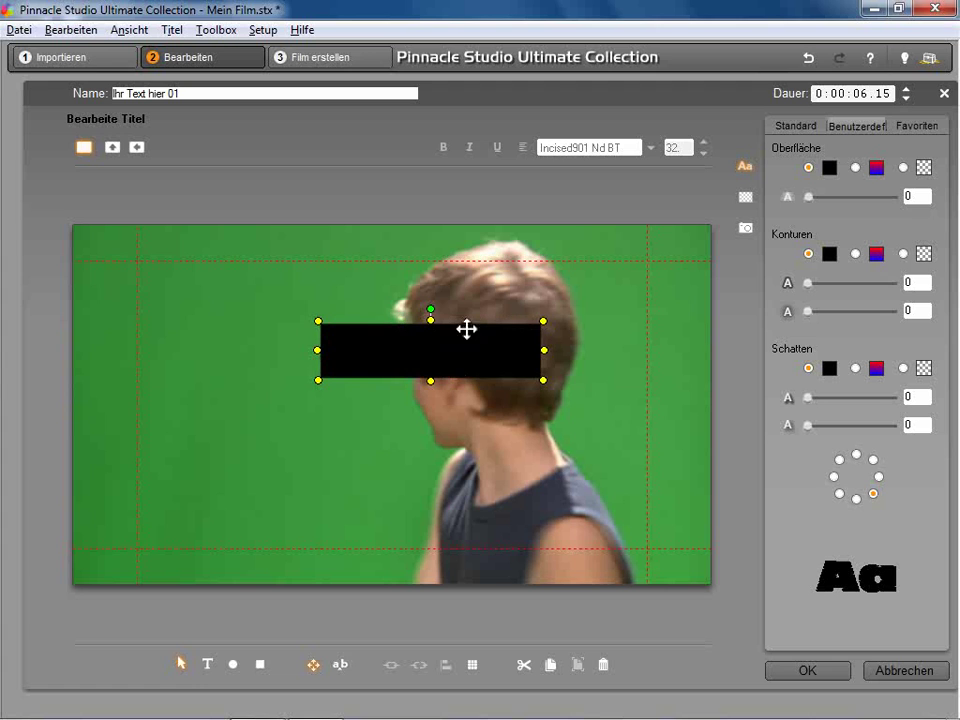
pyautogui.moveTo(454, 349); pyautogui.dragTo(478, 353)
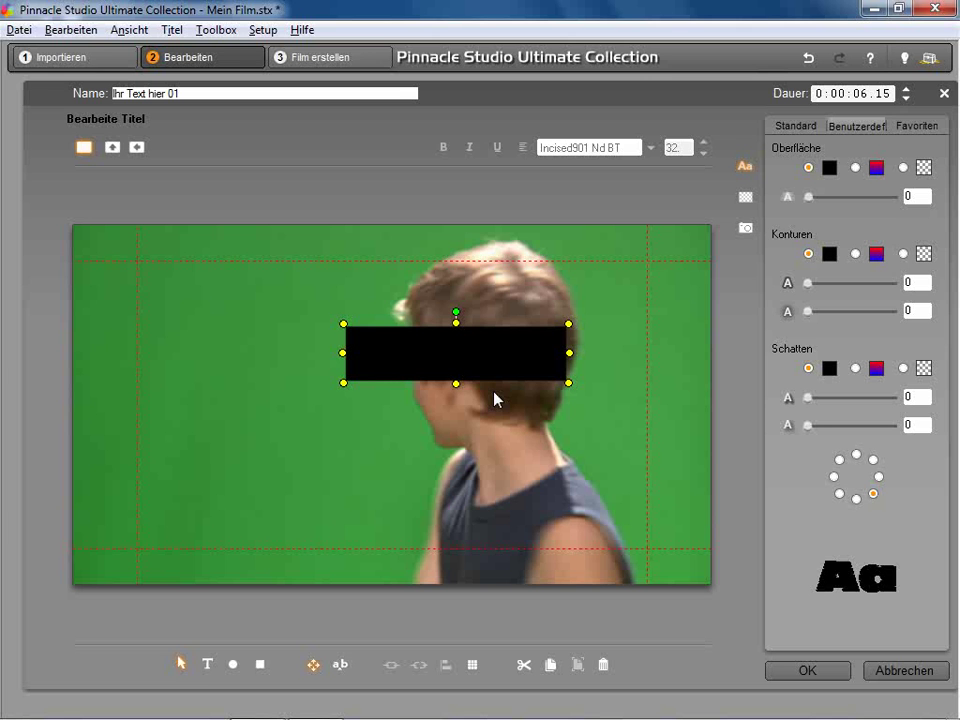
pyautogui.click(805, 671)
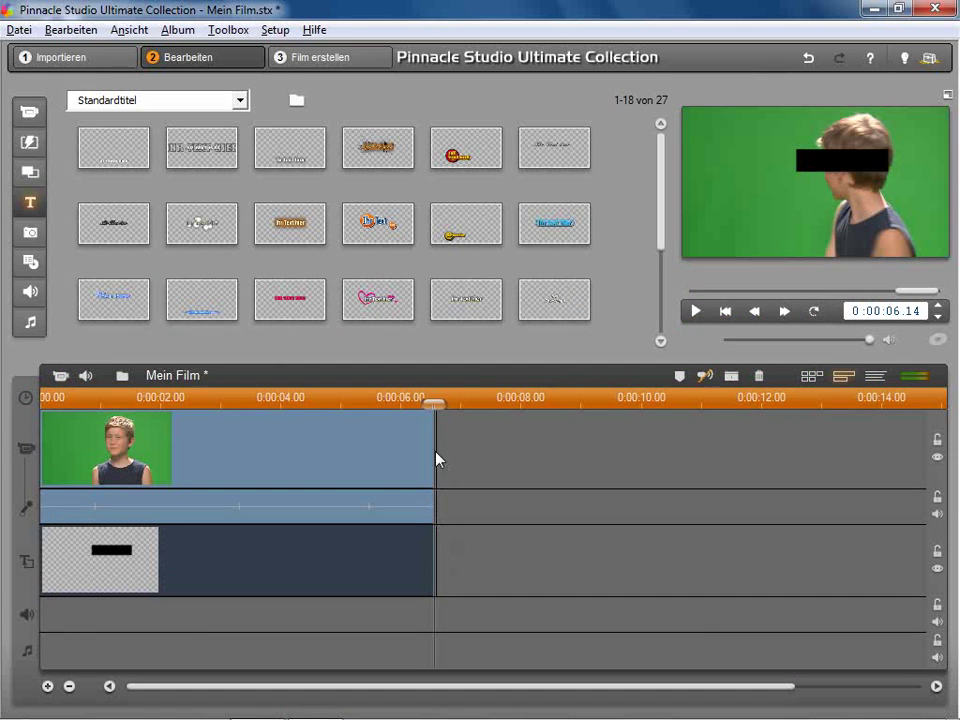
# - Reopen the title at 0:00:02.16, shrink the black bar to fit over the boy's eyes and accept the change
pyautogui.moveTo(437, 402); pyautogui.dragTo(205, 405)
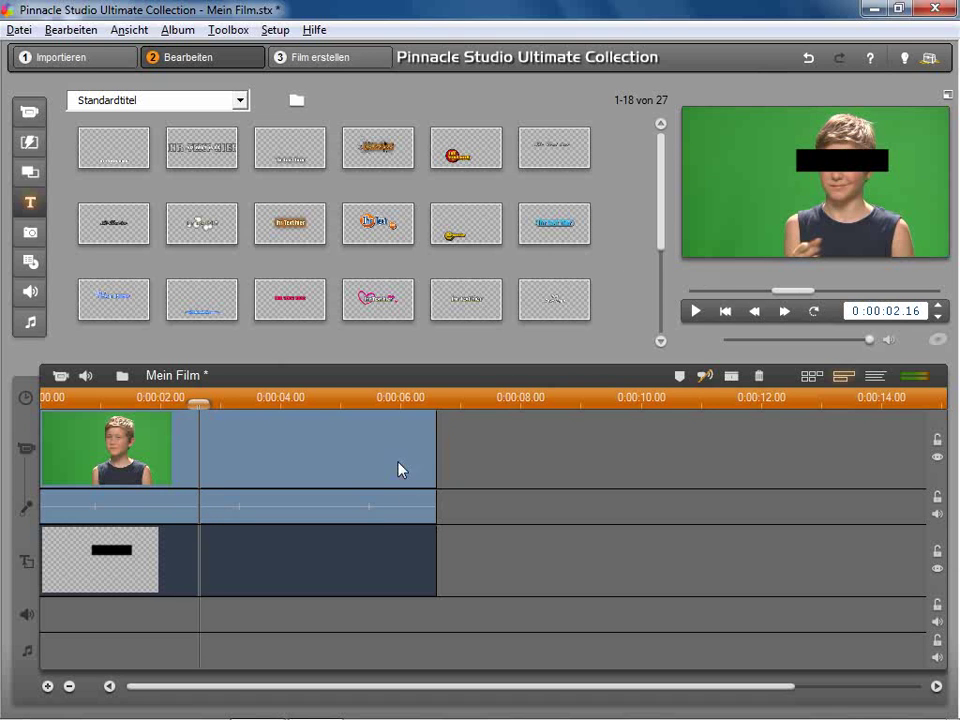
pyautogui.doubleClick(266, 553)
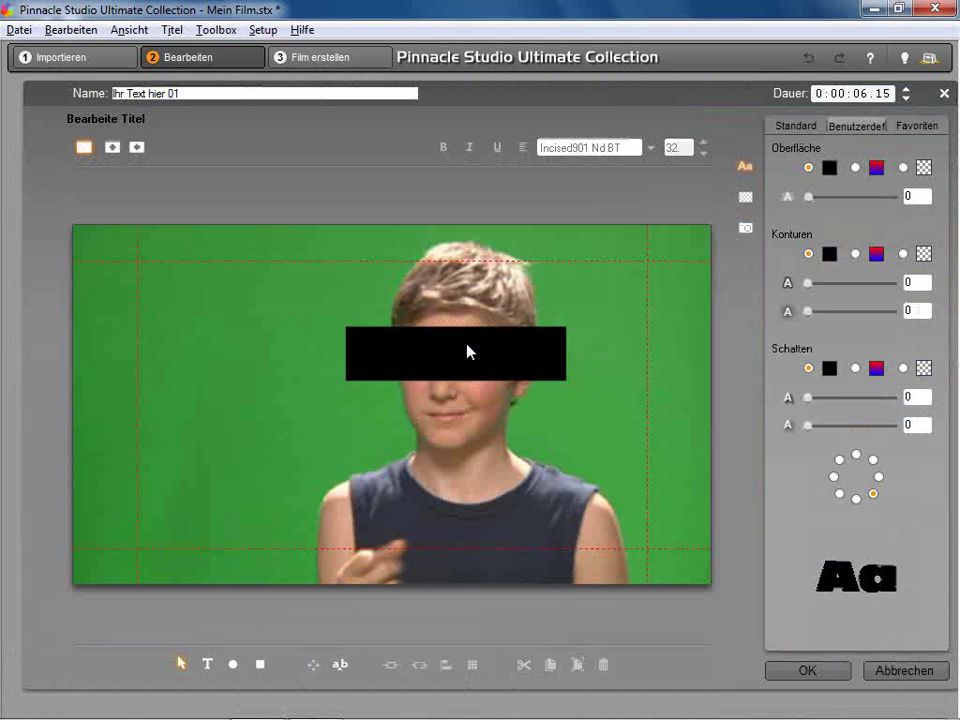
pyautogui.moveTo(569, 382); pyautogui.dragTo(517, 371)
pyautogui.moveTo(454, 347)
pyautogui.mouseDown()
pyautogui.moveTo(476, 384)
pyautogui.moveTo(467, 401)
pyautogui.moveTo(463, 364)
pyautogui.mouseUp()
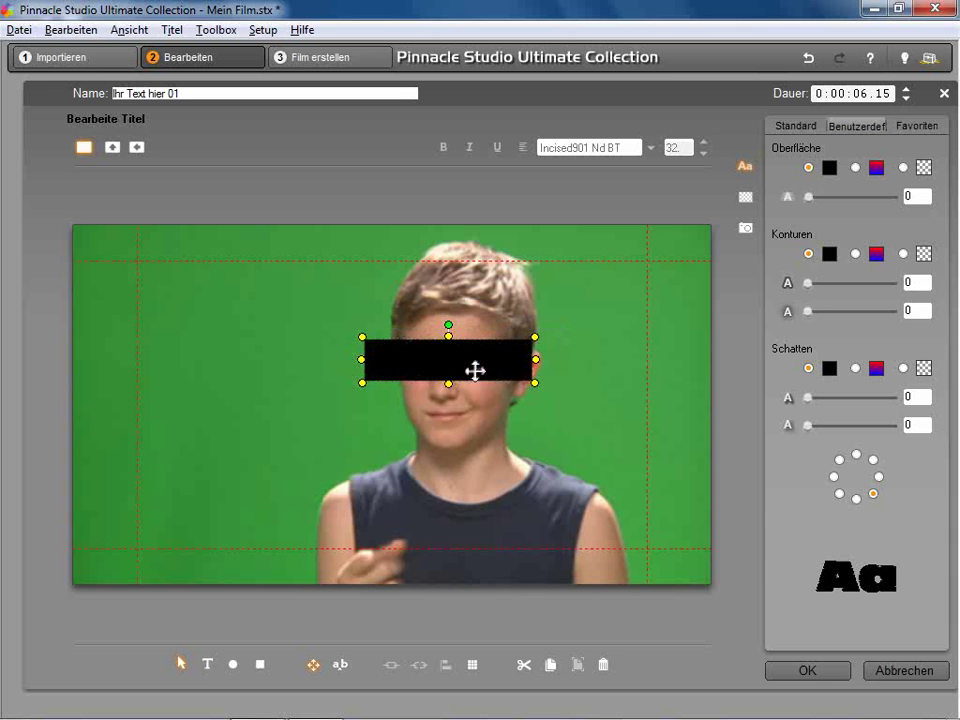
pyautogui.click(806, 670)
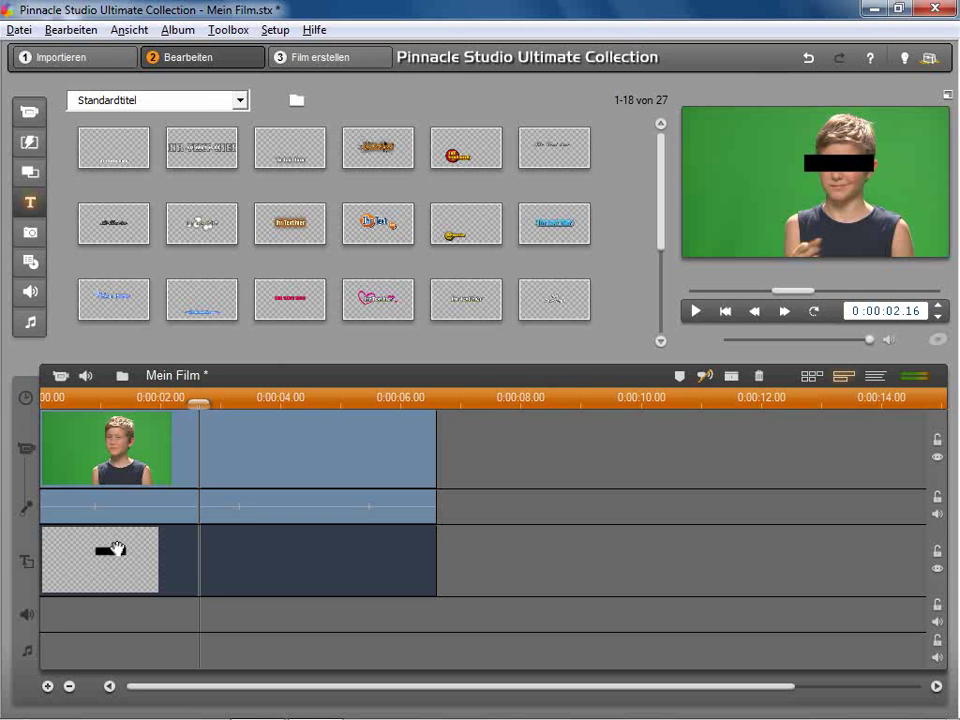
# - Add the Studio Ultimate RTFx effect 2D Editor - Erweitert to the bar title, with its values reset and keyframes enabled
pyautogui.click(61, 377)
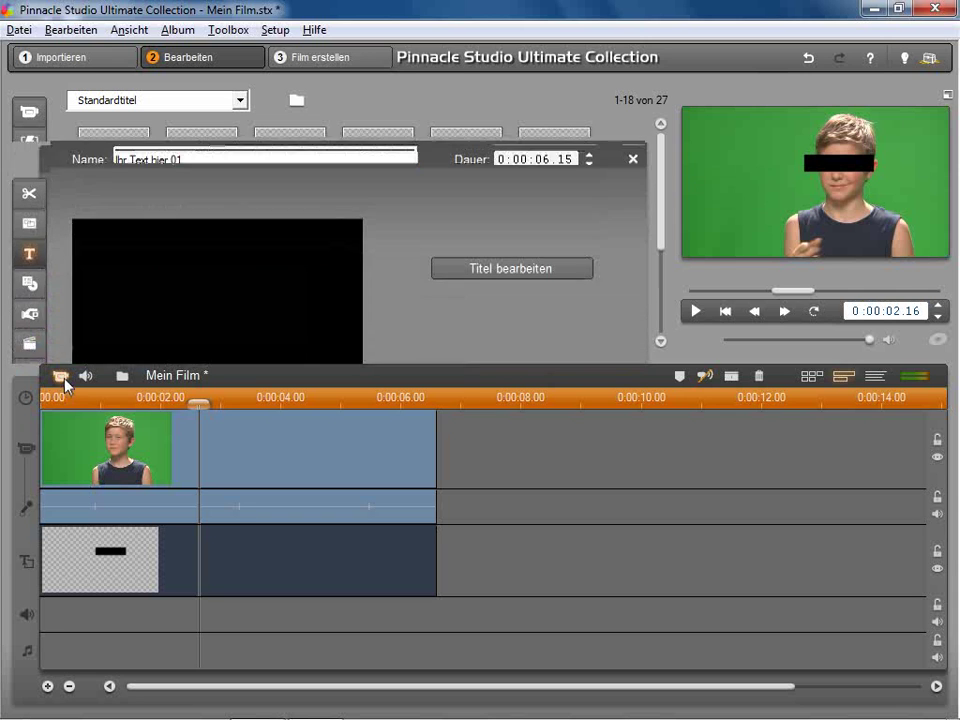
pyautogui.click(32, 336)
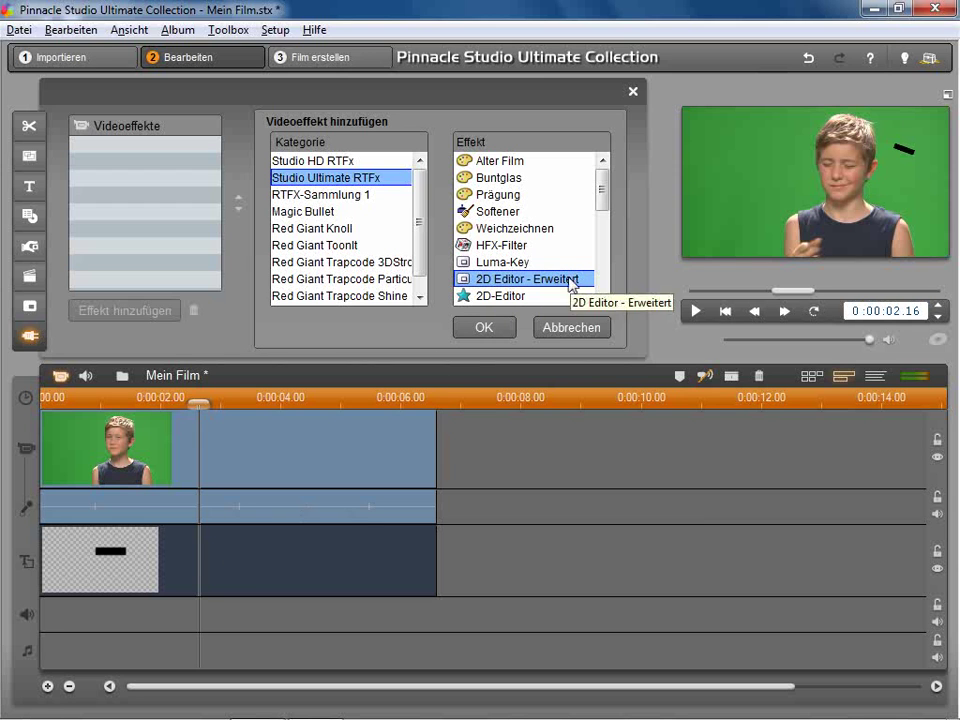
pyautogui.click(478, 327)
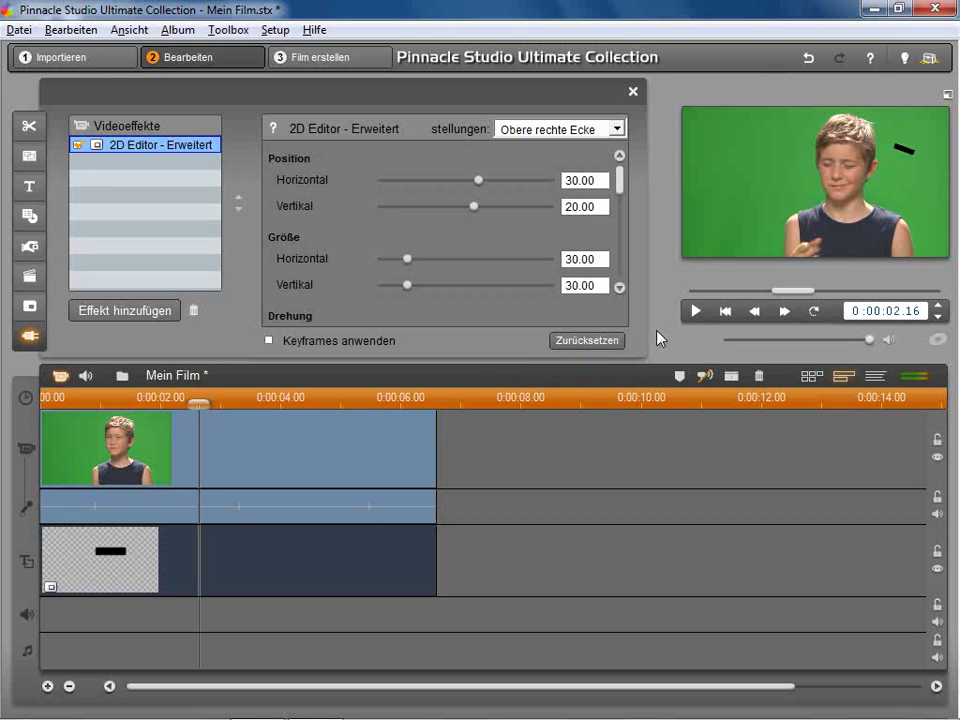
pyautogui.click(586, 341)
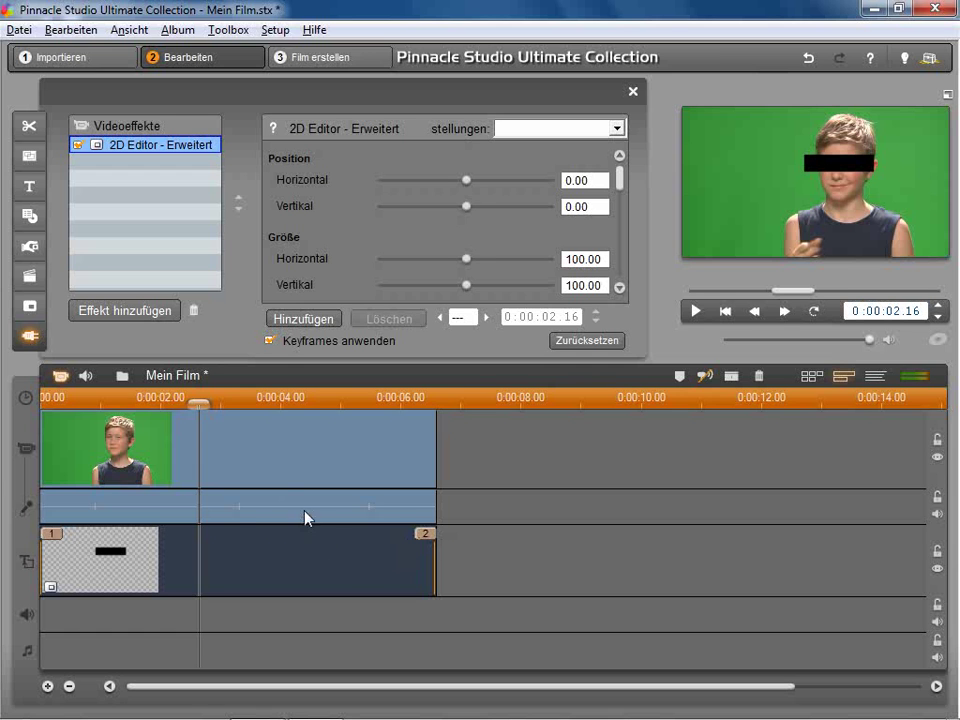
# - Add seven keyframes between the bar title's start and end where the boy's head moves, the first at 0:00:01.07
pyautogui.moveTo(199, 403); pyautogui.dragTo(46, 403)
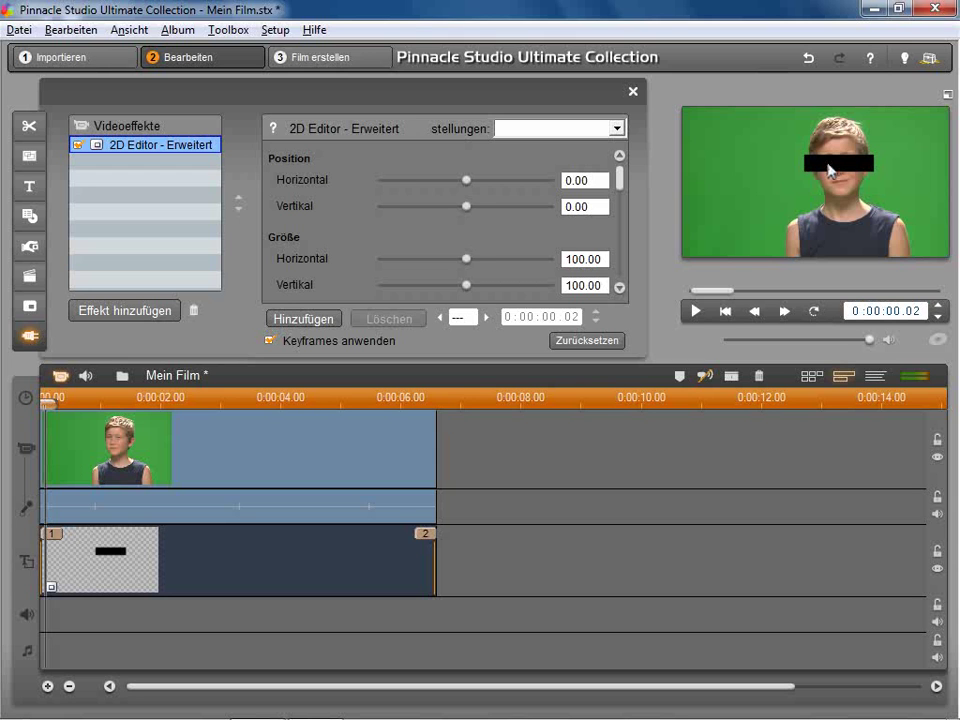
pyautogui.moveTo(46, 403); pyautogui.dragTo(117, 407)
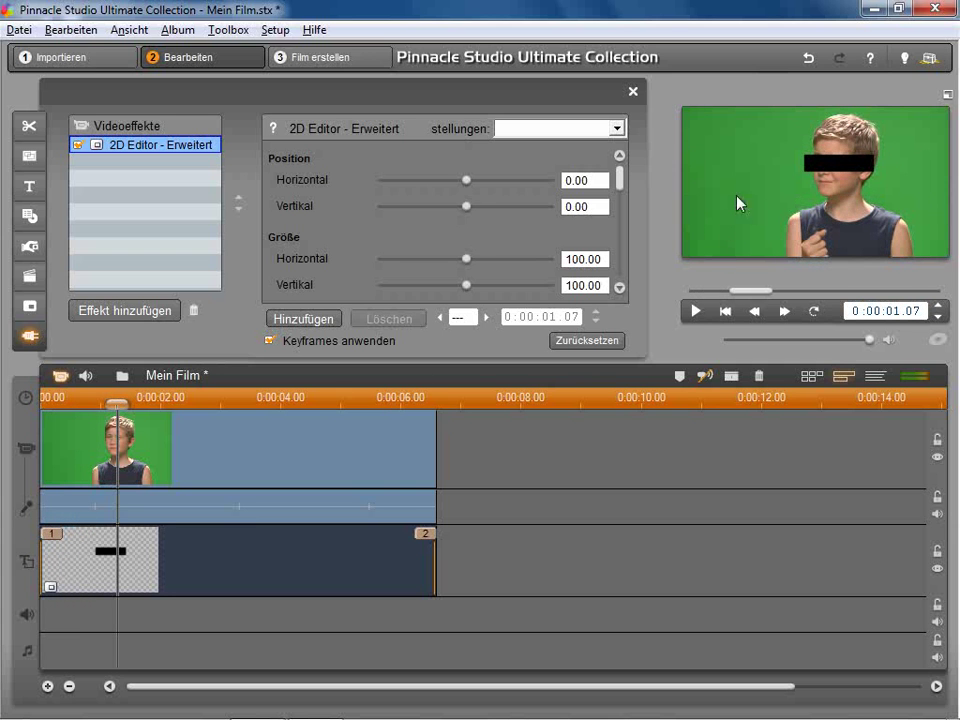
pyautogui.click(306, 319)
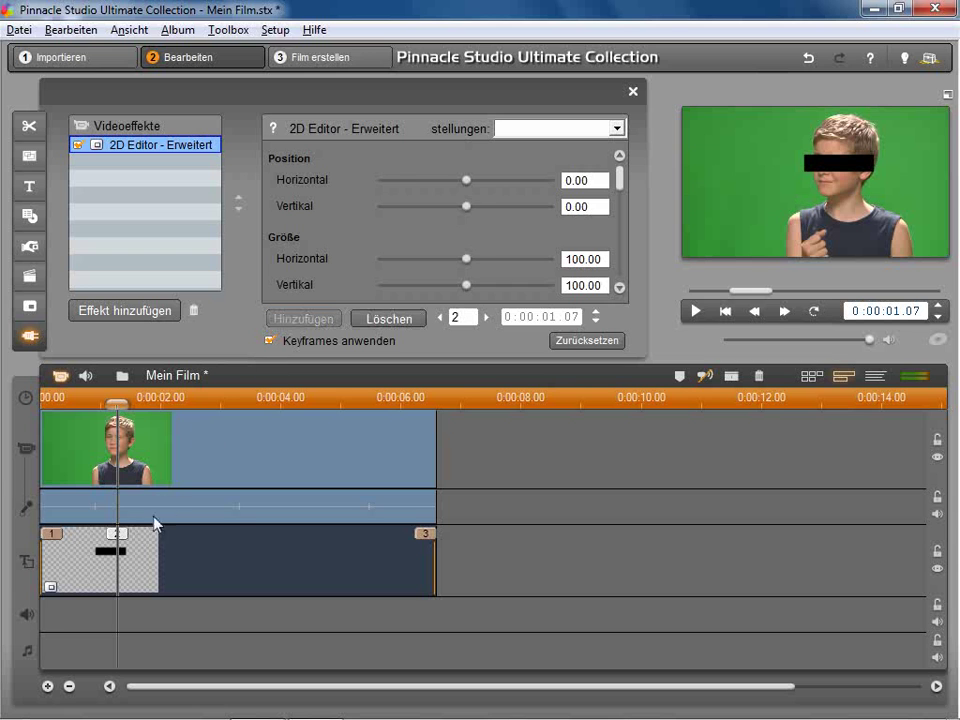
pyautogui.moveTo(117, 402)
pyautogui.mouseDown()
pyautogui.moveTo(429, 404)
pyautogui.moveTo(59, 426)
pyautogui.mouseUp()
pyautogui.click(306, 319)
pyautogui.click(306, 319)
pyautogui.click(313, 320)
pyautogui.click(306, 318)
pyautogui.click(305, 318)
pyautogui.click(305, 318)
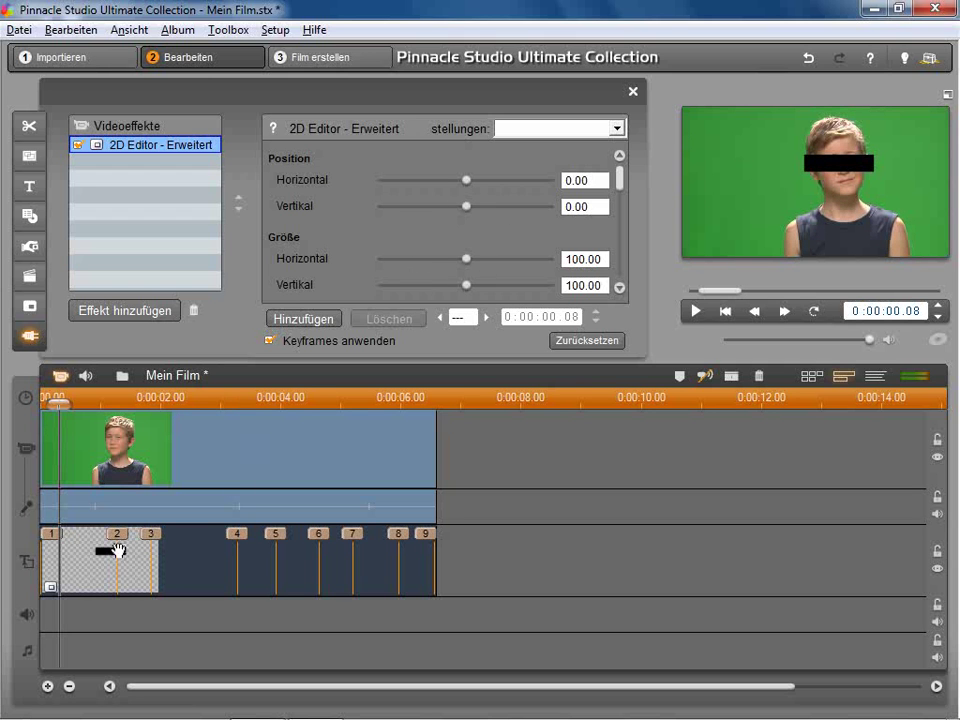
# - Set the bar's position at keyframe 2 to -2.00 horizontally and 3.00 vertically
pyautogui.click(487, 320)
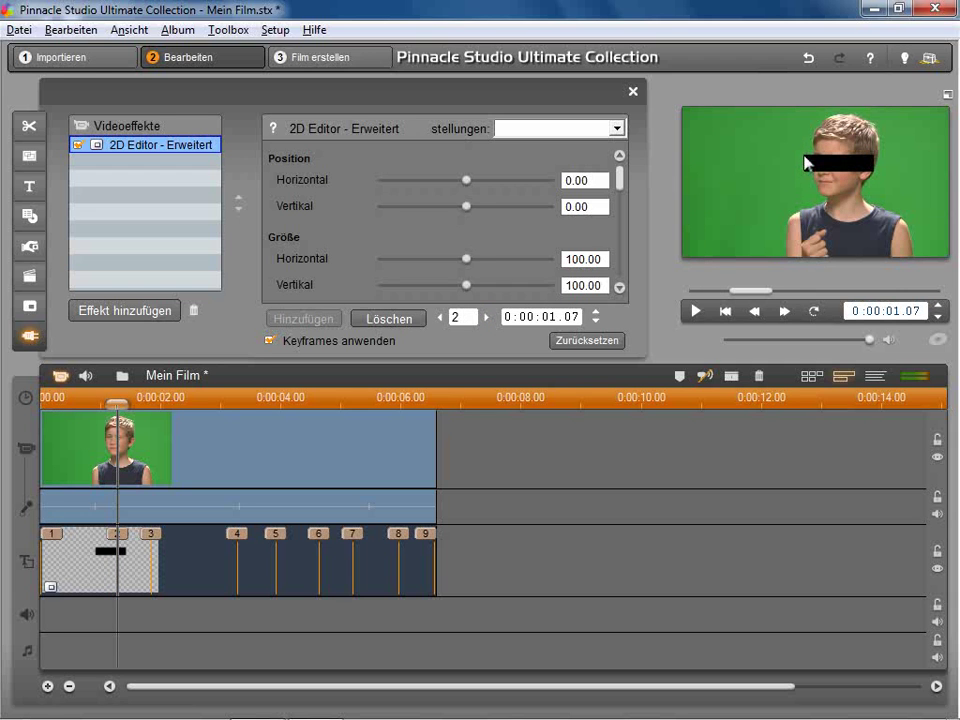
pyautogui.doubleClick(585, 181)
pyautogui.write('-2,00')
pyautogui.press('Tab')
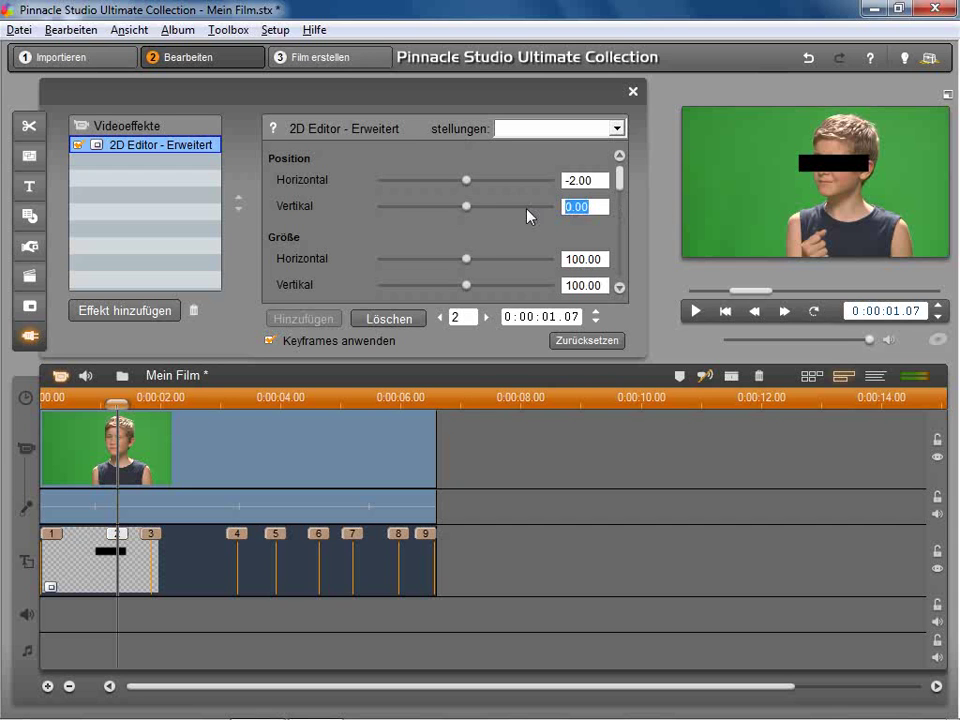
pyautogui.write('3,00')
pyautogui.press('Return')
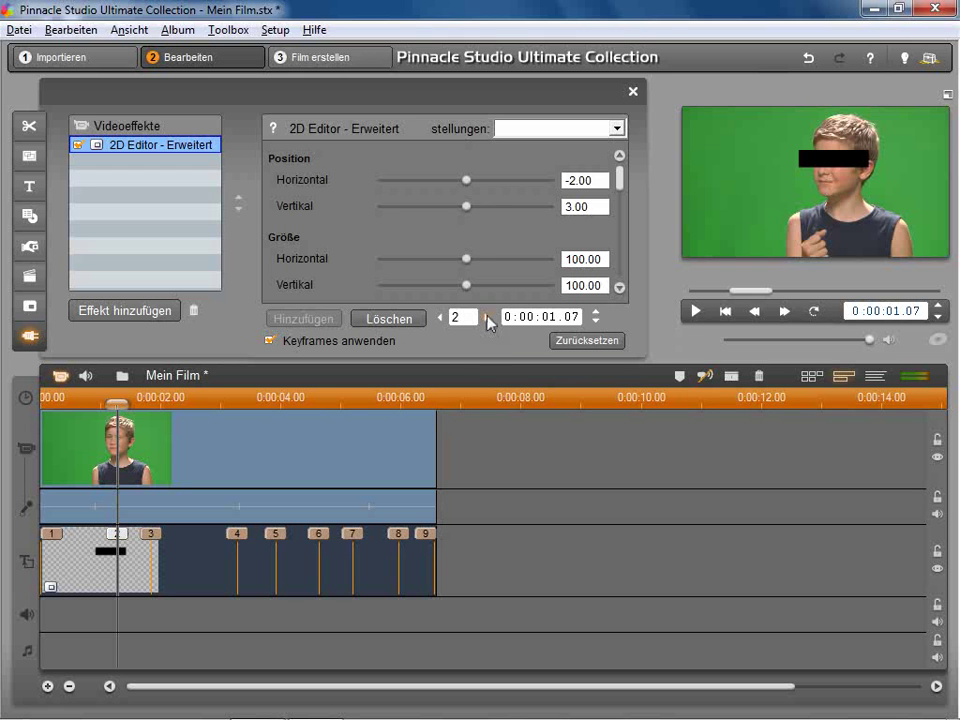
# - Set the bar's position at keyframe 3 to 3.00 horizontally and 3.00 vertically
pyautogui.click(487, 318)
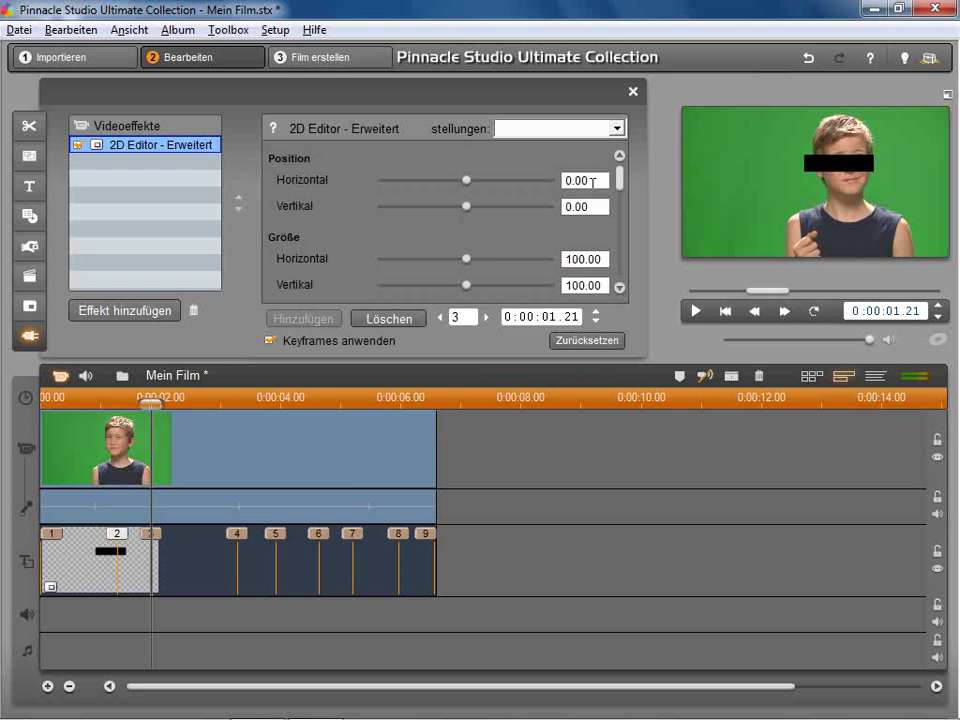
pyautogui.moveTo(587, 181); pyautogui.dragTo(538, 188)
pyautogui.write('3')
pyautogui.press('Return')
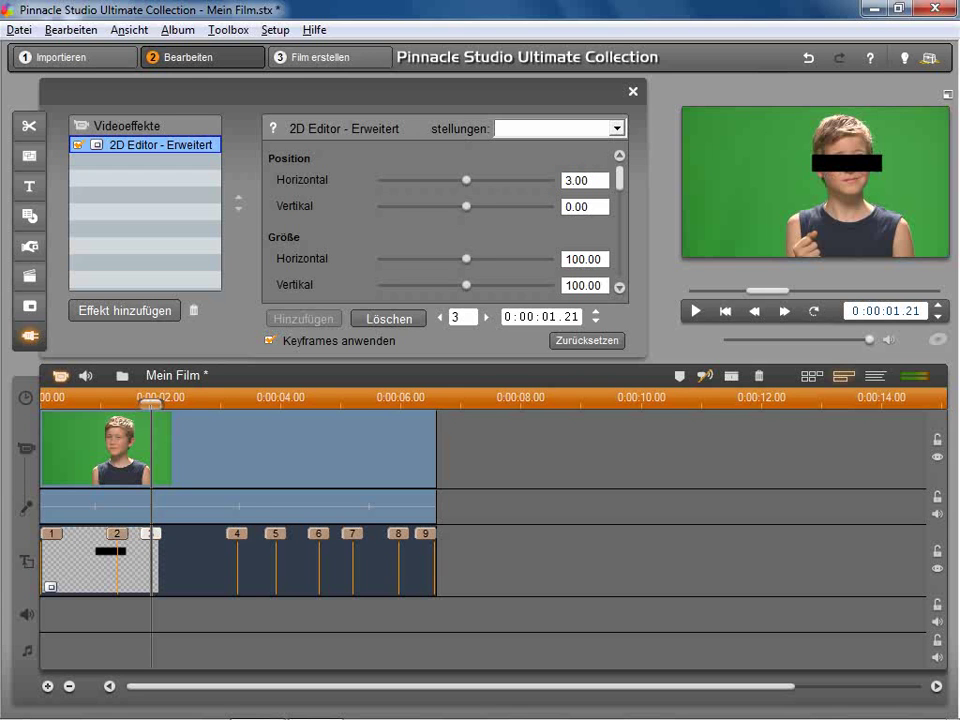
pyautogui.moveTo(605, 207); pyautogui.dragTo(520, 215)
pyautogui.write('3')
pyautogui.press('Return')
# - Set the bar's horizontal position at keyframe 4 (0:00:03.07) to 3.00
pyautogui.click(488, 317)
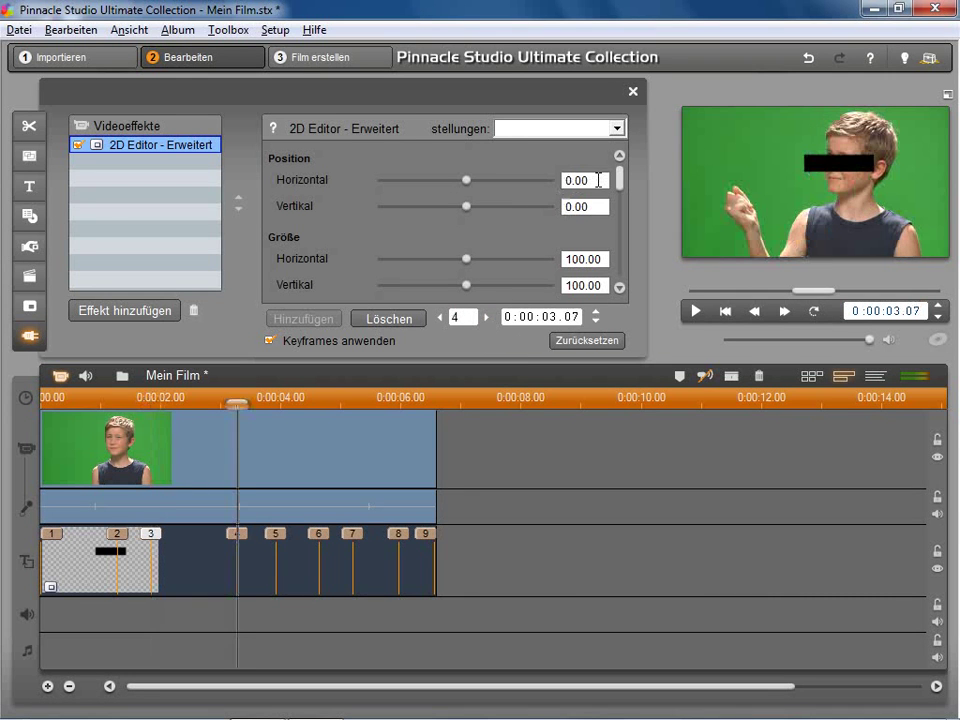
pyautogui.moveTo(600, 181); pyautogui.dragTo(508, 188)
pyautogui.write('3')
# - Play the film from the start to check how closely the bar follows the boy's eyes
pyautogui.press('End')
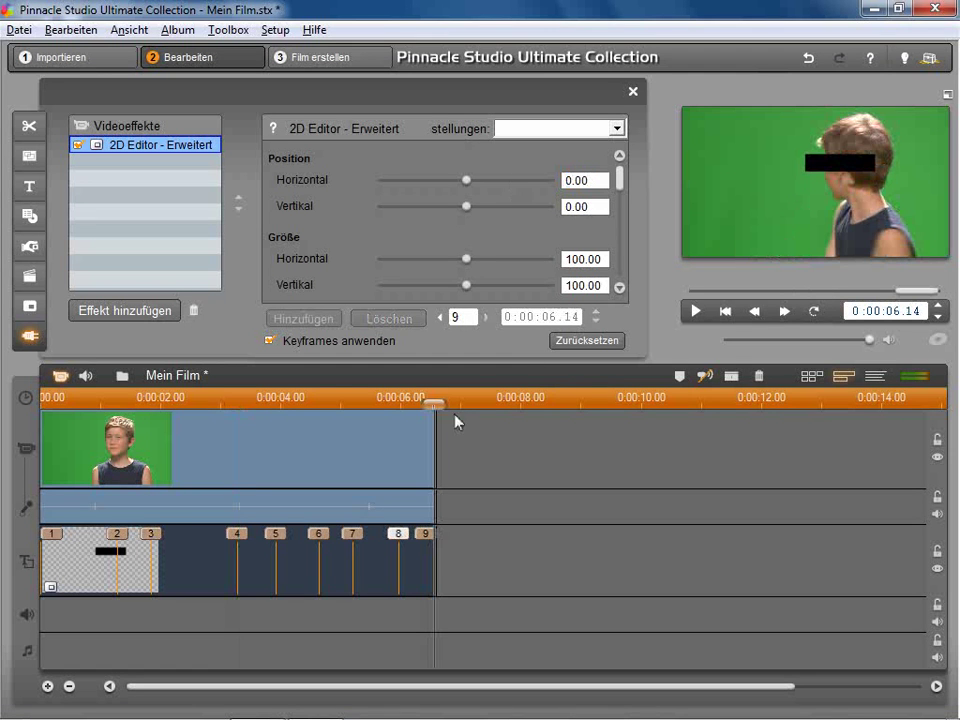
pyautogui.moveTo(434, 403); pyautogui.dragTo(129, 413)
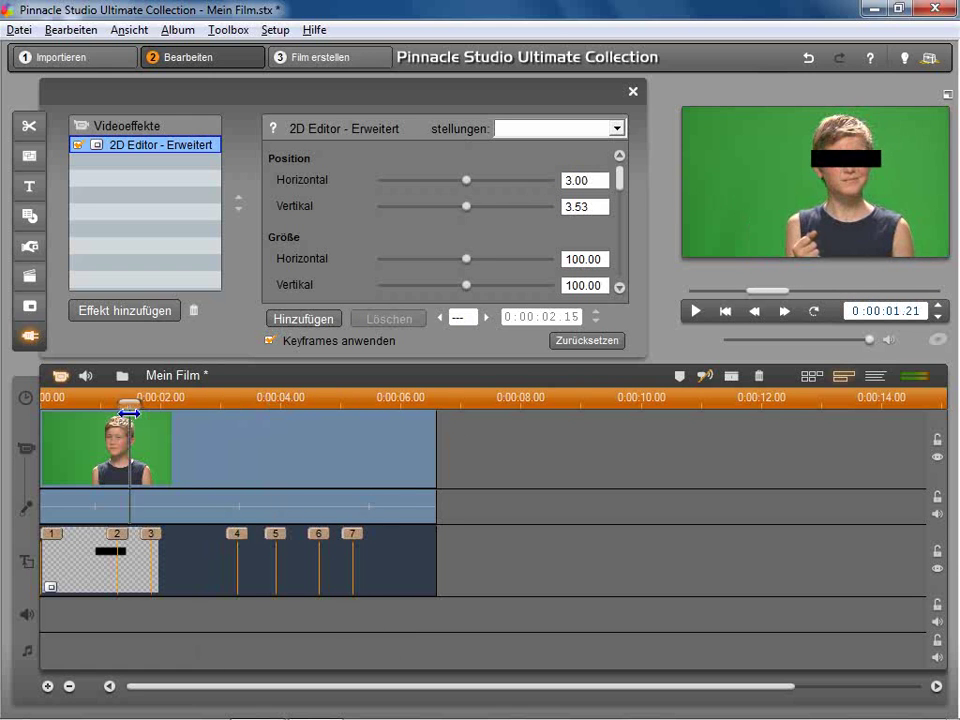
pyautogui.press('Home')
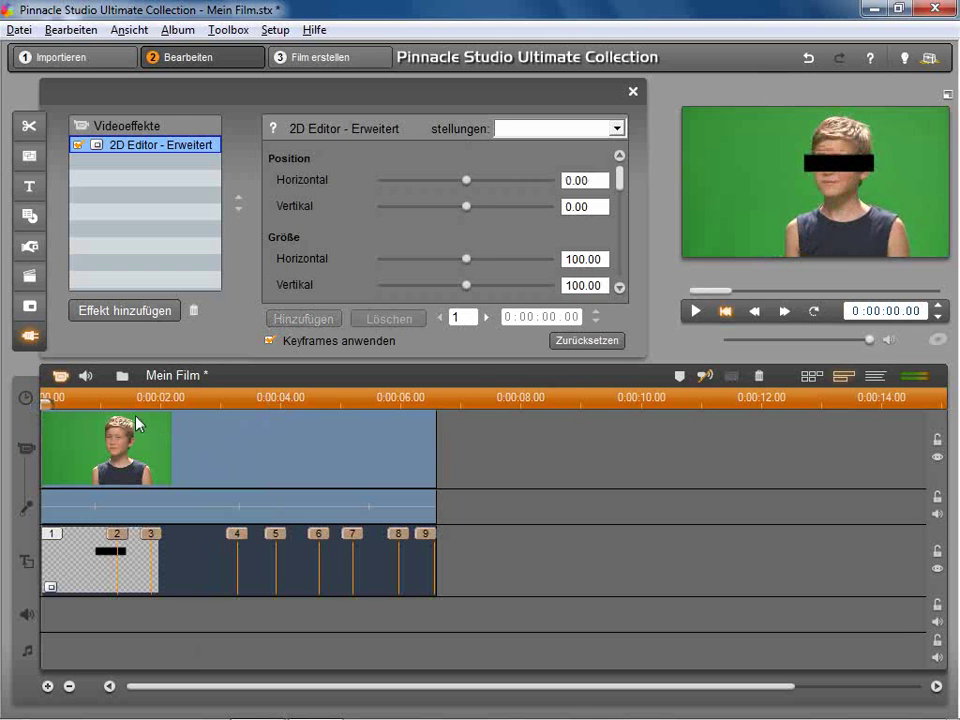
pyautogui.click(695, 311)
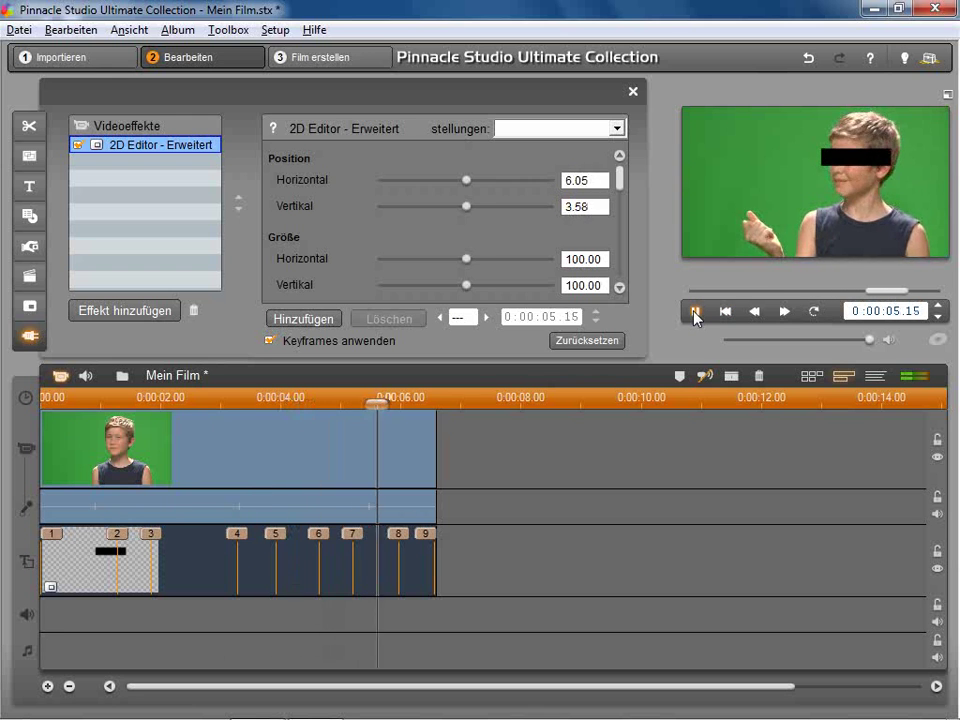
pyautogui.click(695, 316)
# - Add a keyframe at 0:00:00.22 and set the bar's position there to -2.00 horizontally and -1.00 vertically
pyautogui.moveTo(171, 403); pyautogui.dragTo(95, 403)
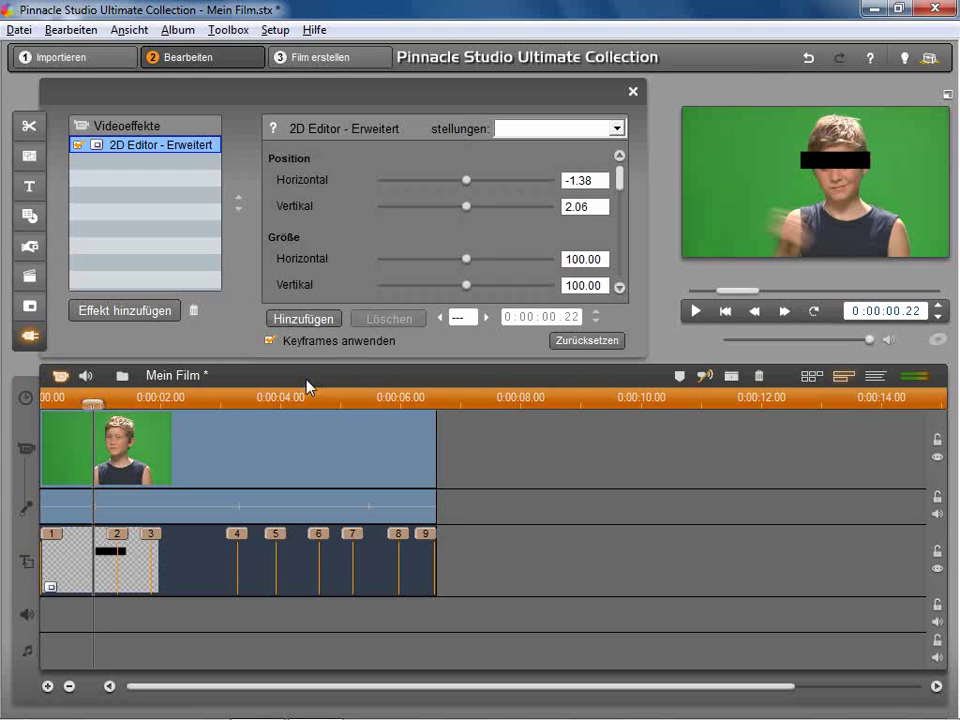
pyautogui.click(302, 319)
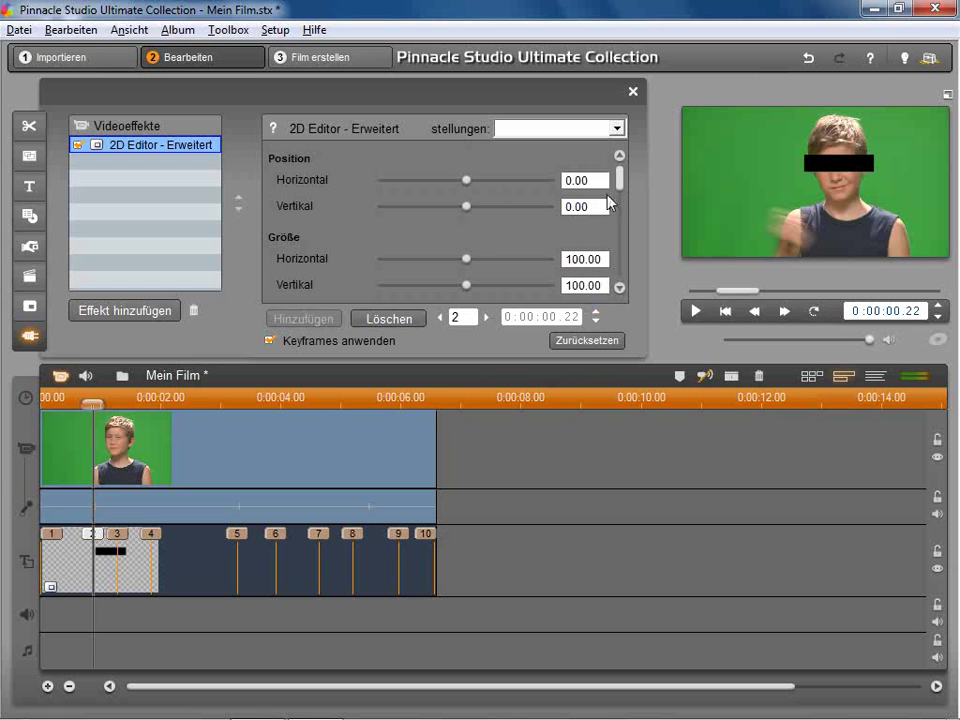
pyautogui.click(578, 180)
pyautogui.write('-2')
pyautogui.press('Return')
pyautogui.click(592, 206)
pyautogui.write('-1')
pyautogui.press('Return')
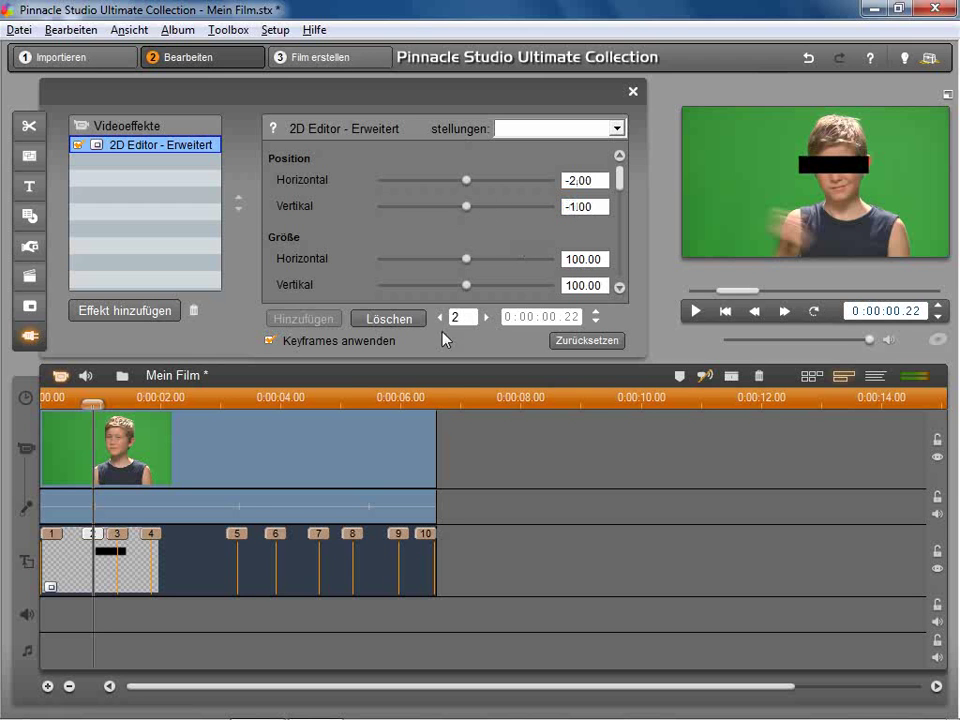
# - Add a keyframe at 0:00:02.12 and set the bar's position there to 1.00 horizontally and -1.00 vertically
pyautogui.moveTo(91, 403); pyautogui.dragTo(188, 413)
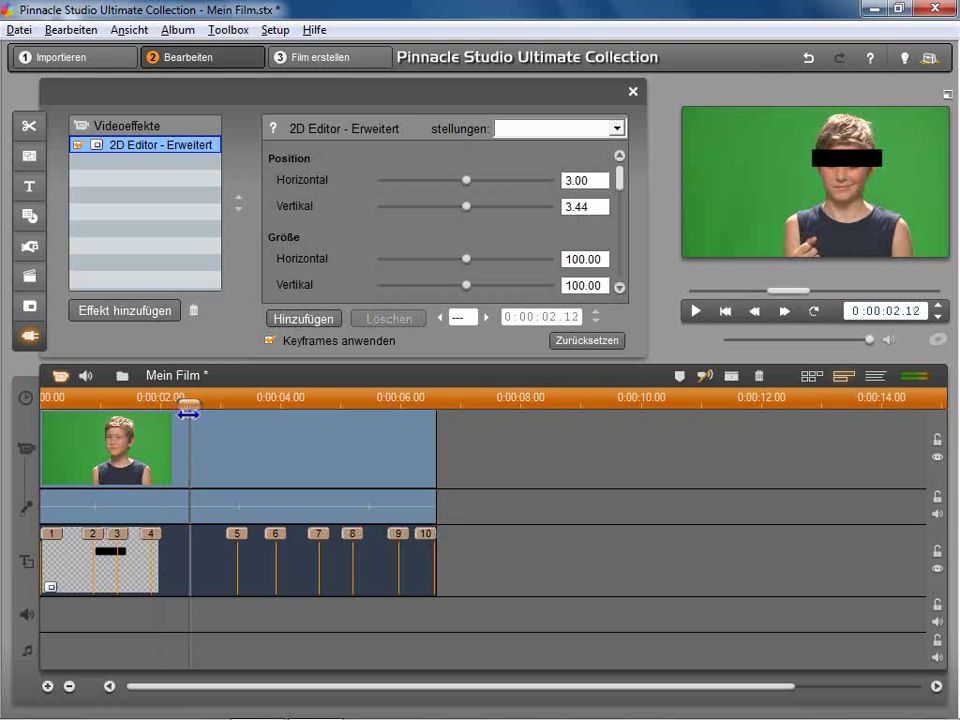
pyautogui.click(298, 319)
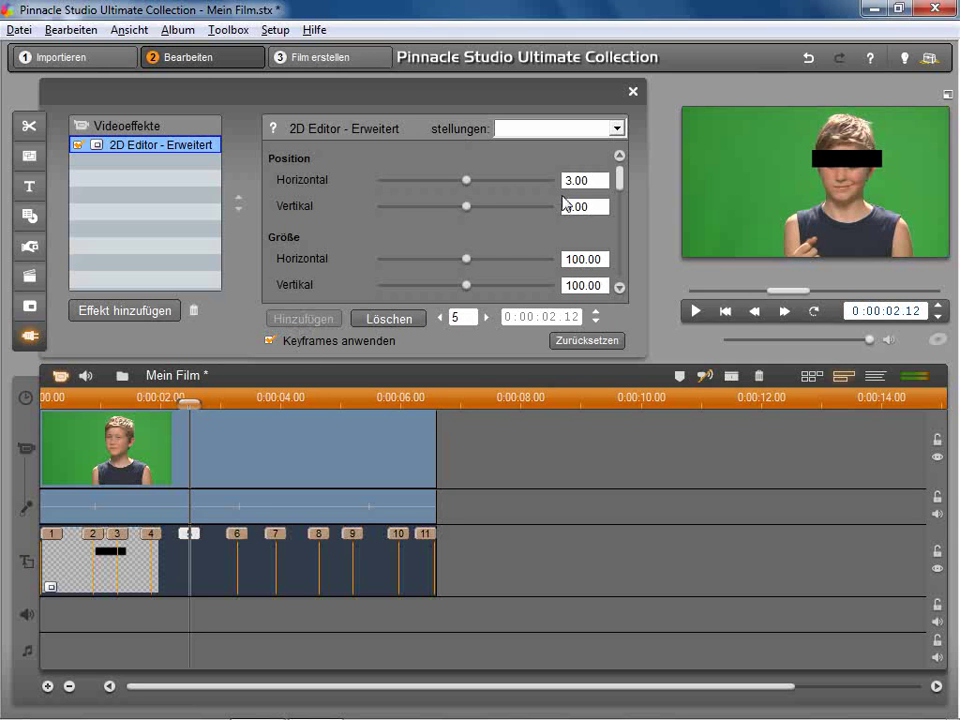
pyautogui.moveTo(595, 181); pyautogui.dragTo(543, 191)
pyautogui.write('1')
pyautogui.press('Return')
pyautogui.moveTo(593, 205); pyautogui.dragTo(484, 221)
pyautogui.write('-1')
pyautogui.press('Return')
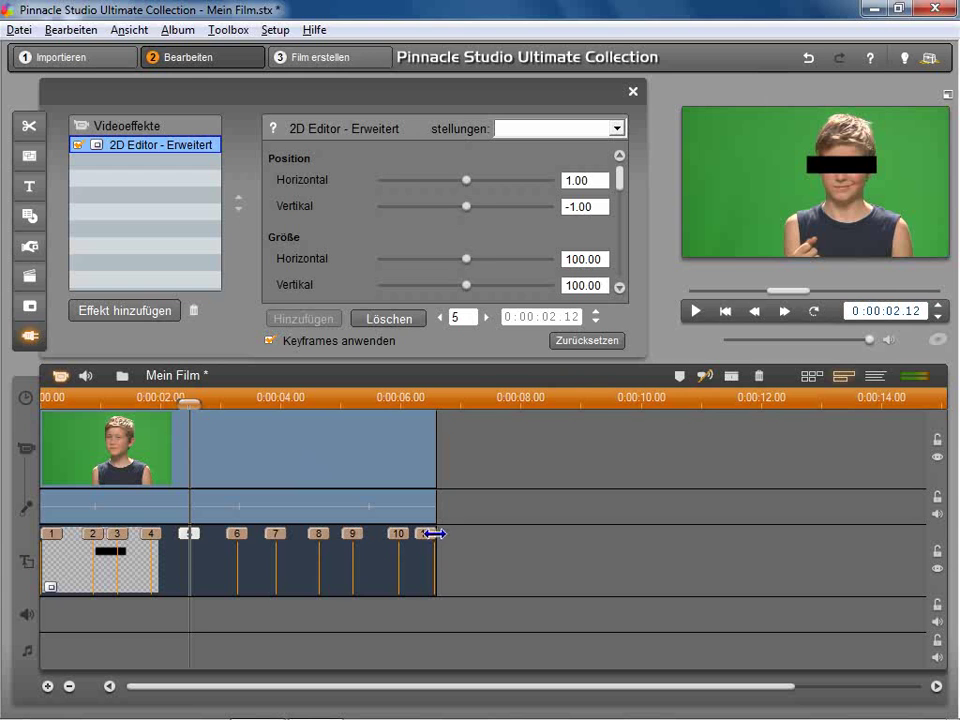
# - Try shifting the bar title with its keyframes to start at 0:00:01.14, check keyframe 5, and return the title to the film's start
pyautogui.press('Home')
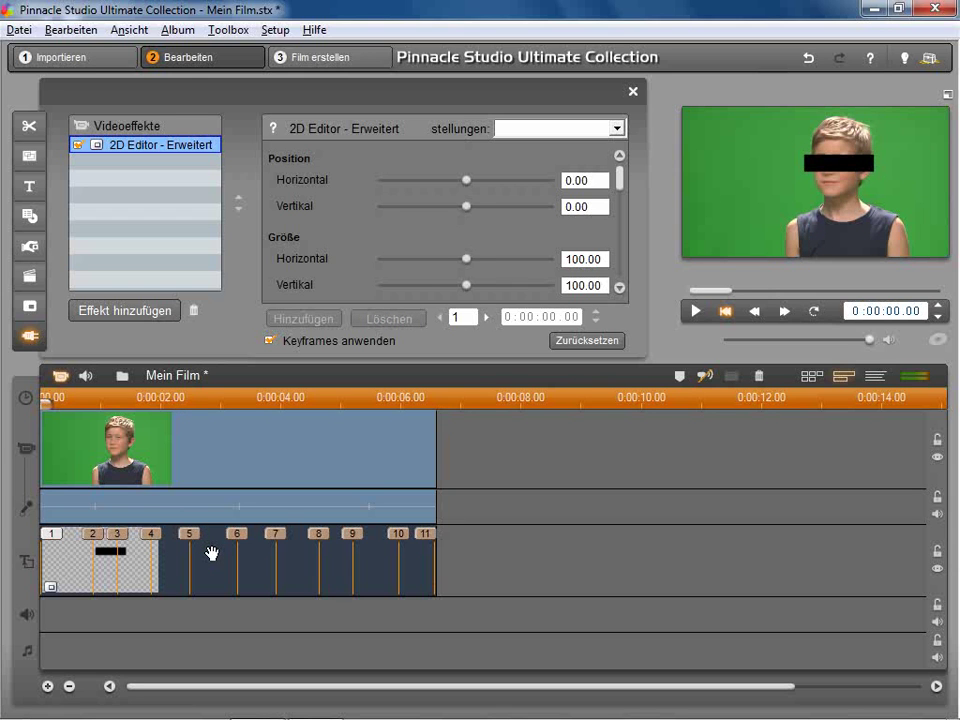
pyautogui.moveTo(212, 553); pyautogui.dragTo(310, 567)
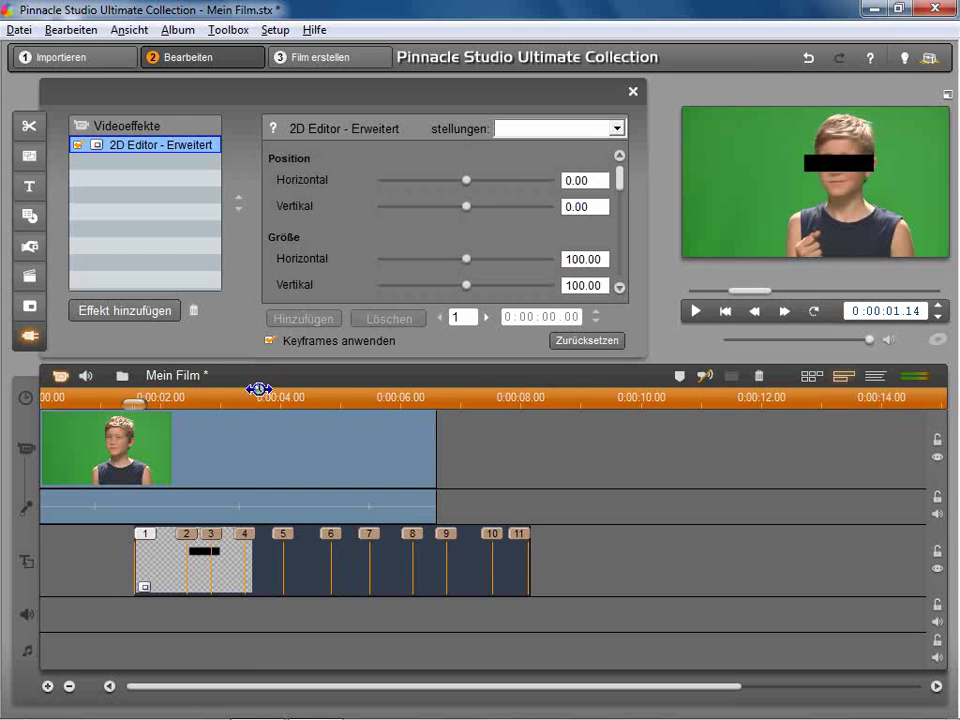
pyautogui.moveTo(256, 397); pyautogui.dragTo(286, 405)
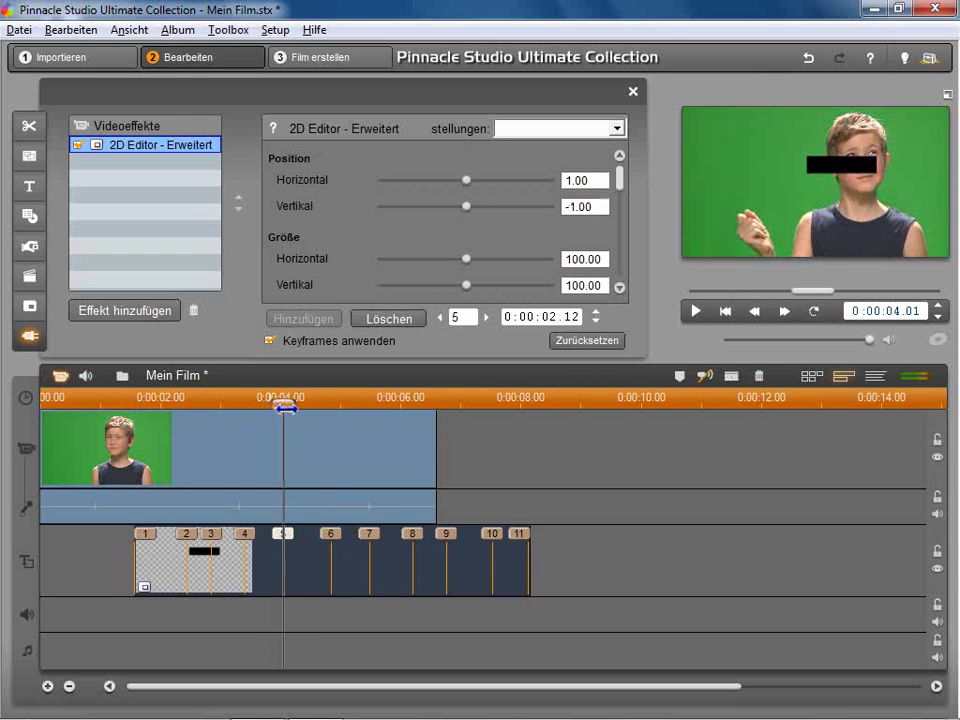
pyautogui.moveTo(306, 559); pyautogui.dragTo(204, 569)
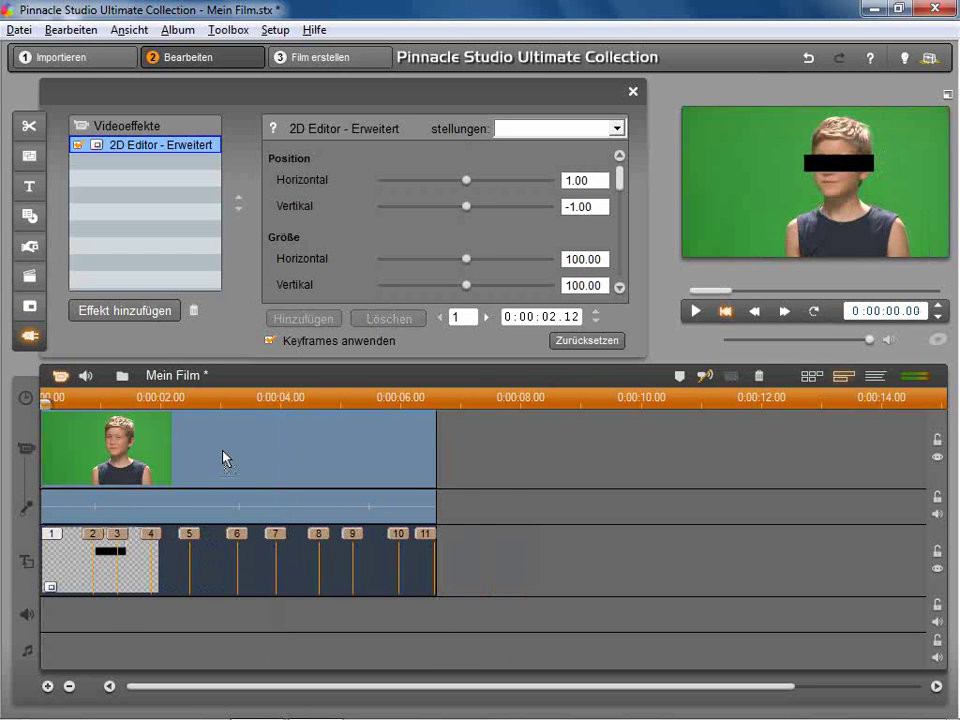
pyautogui.click(259, 553)
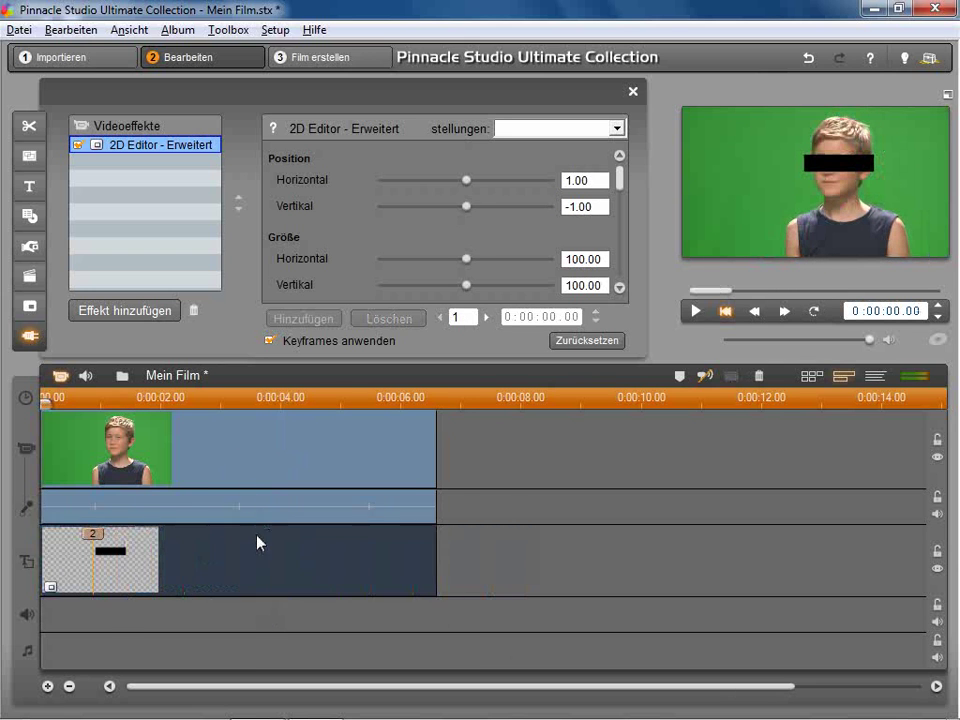